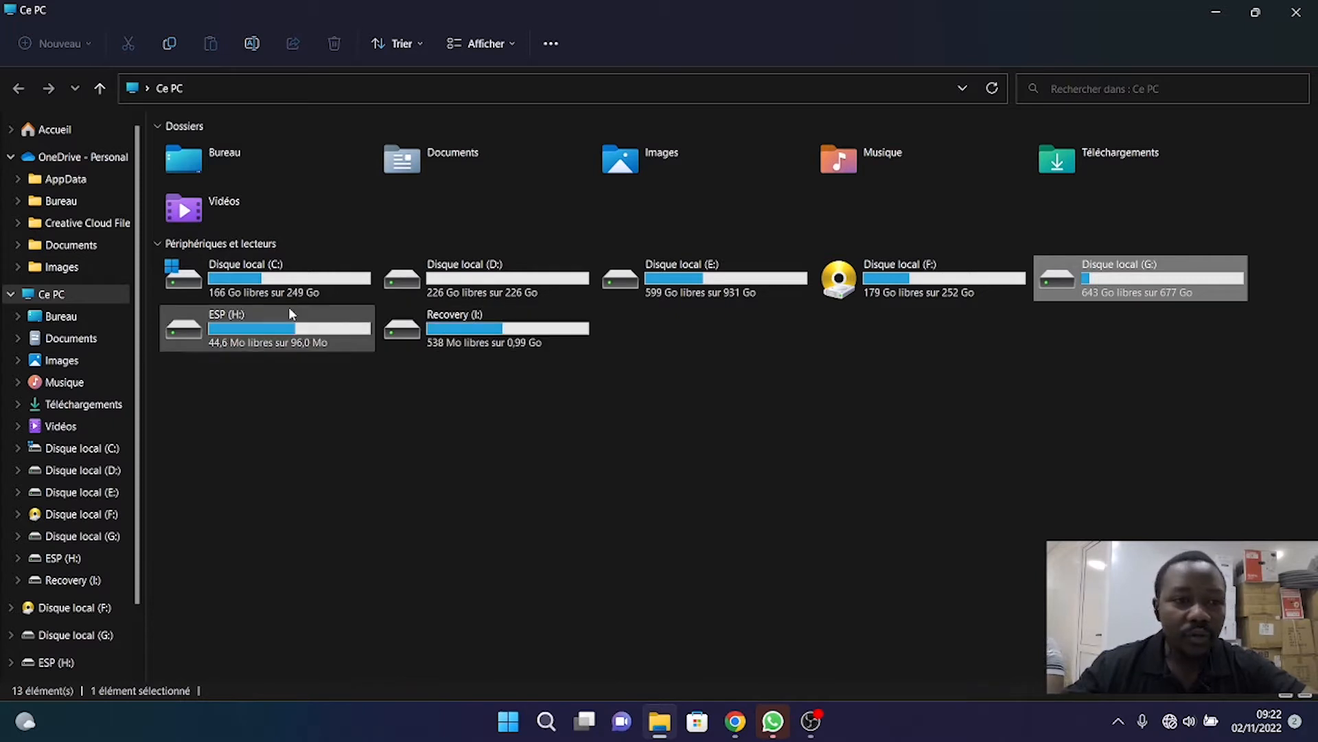
- Copy the Lenovo profile folder from Utilisateurs on Disque local (C:)
double_click(244, 291)
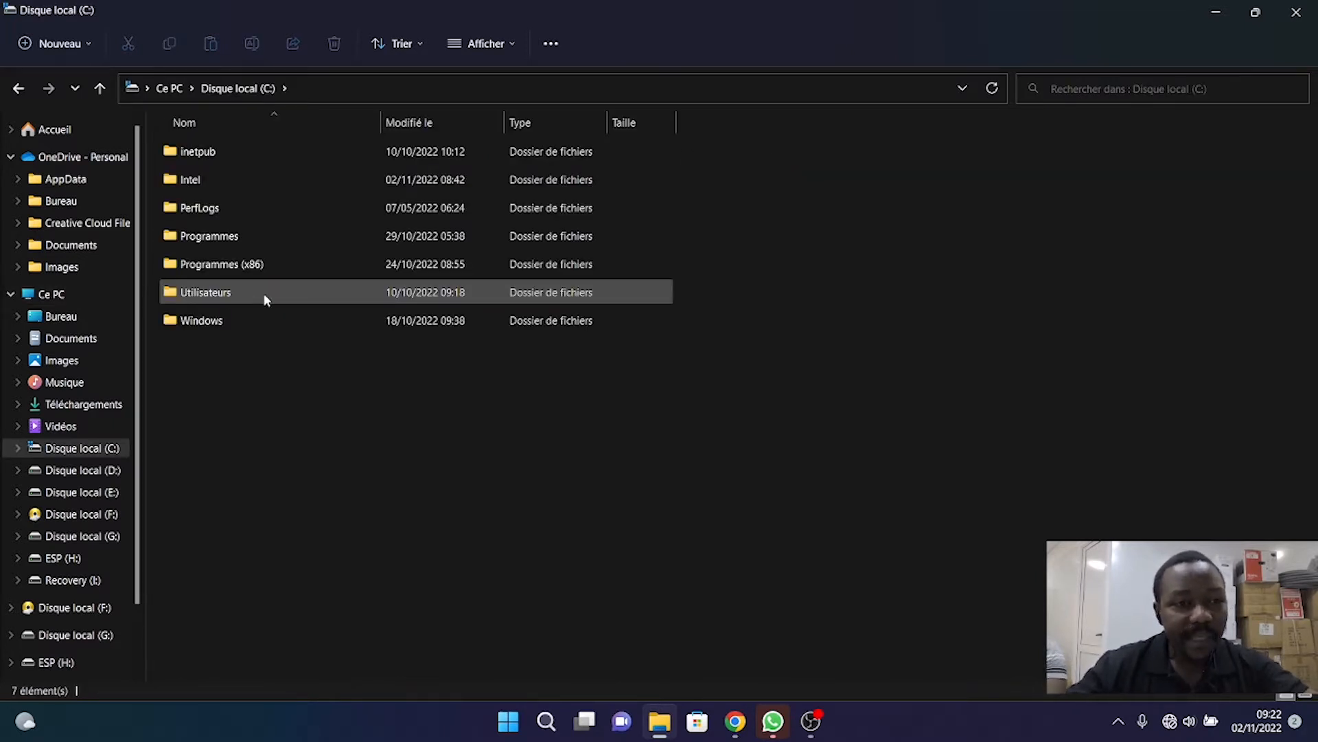
double_click(196, 293)
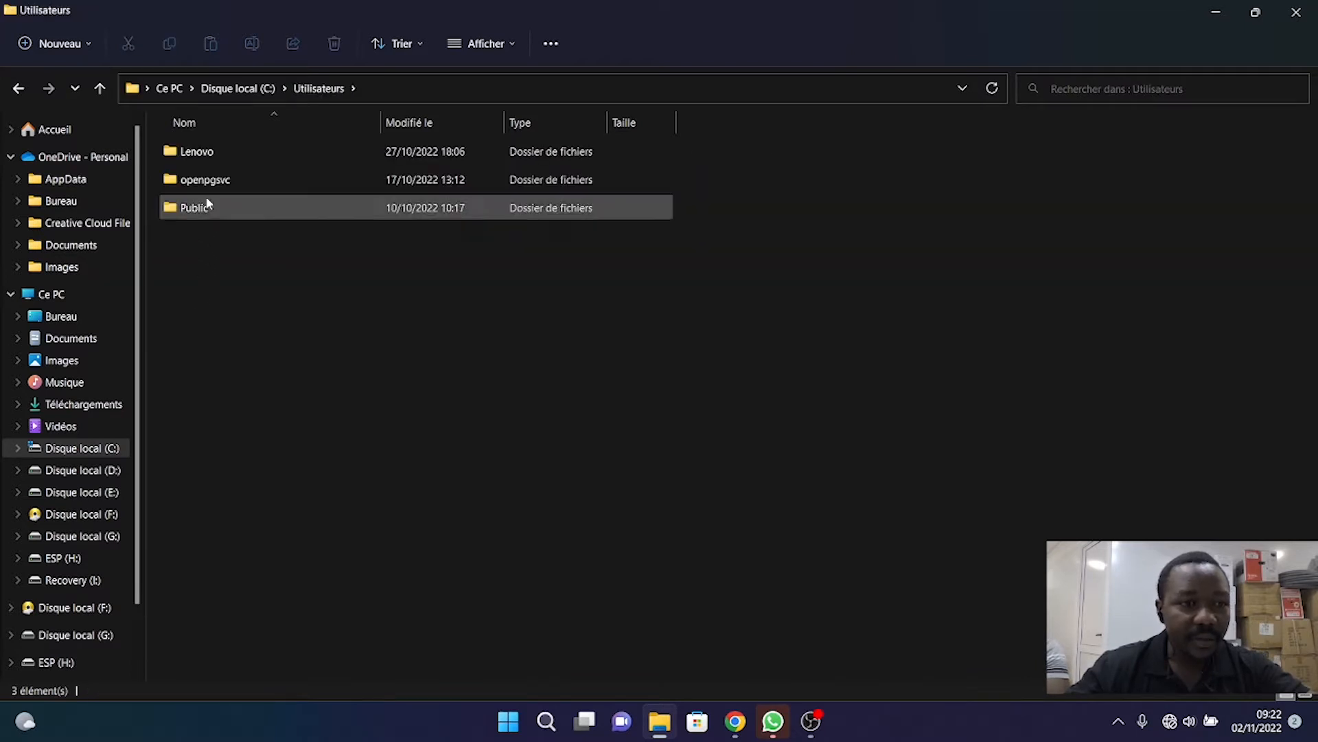
double_click(206, 153)
left_click(206, 154)
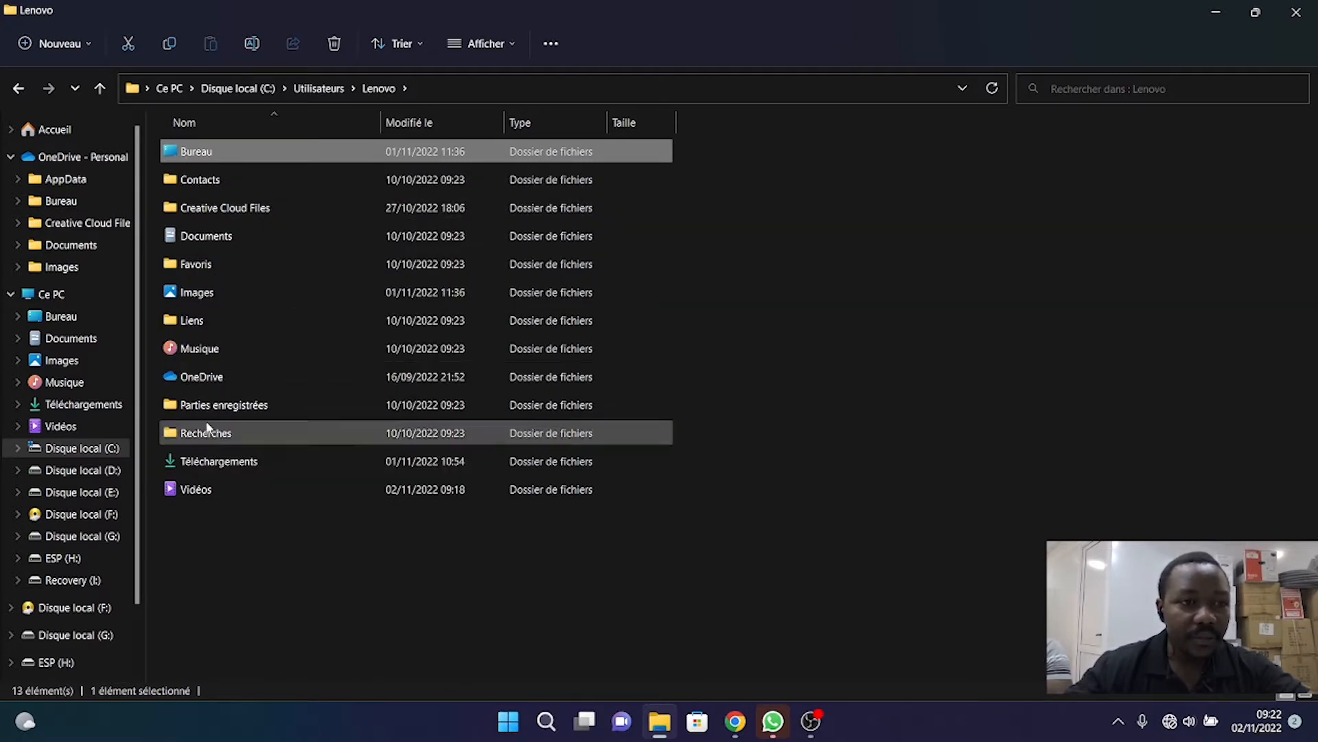
left_click(100, 88)
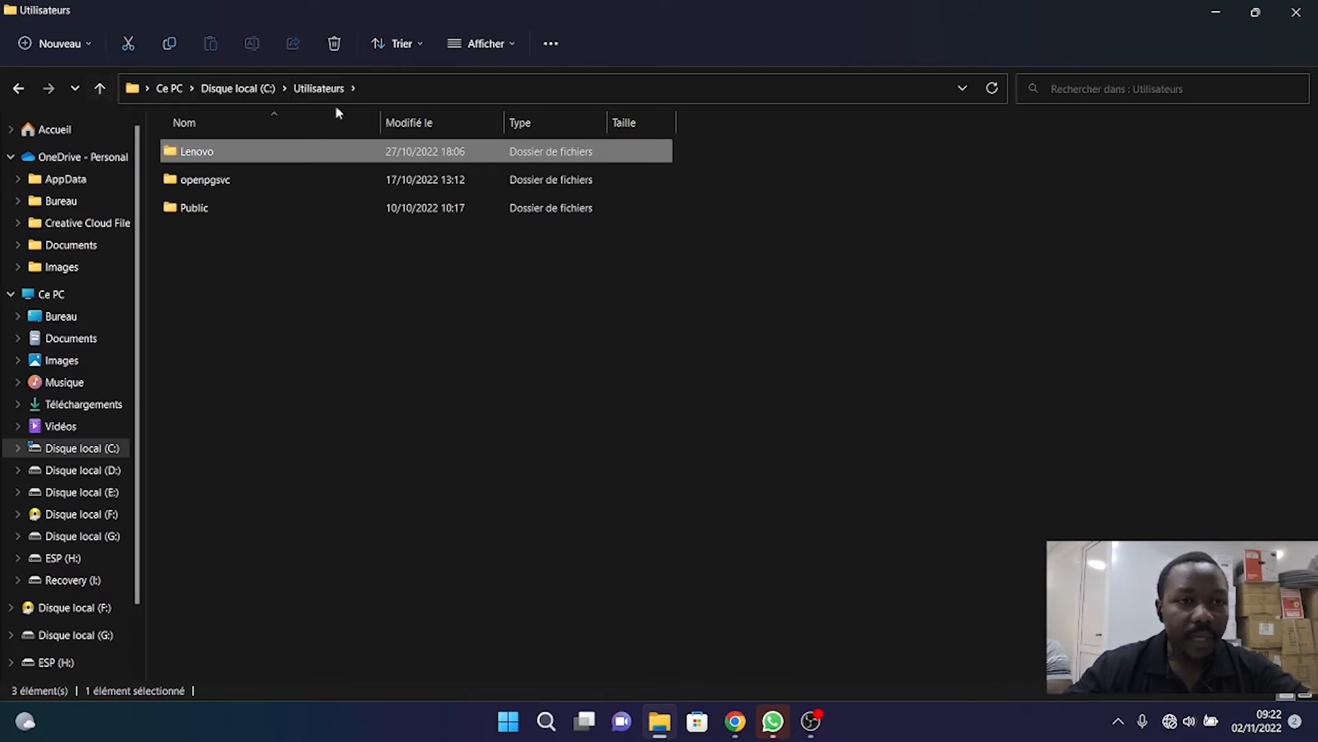
right_click(208, 159)
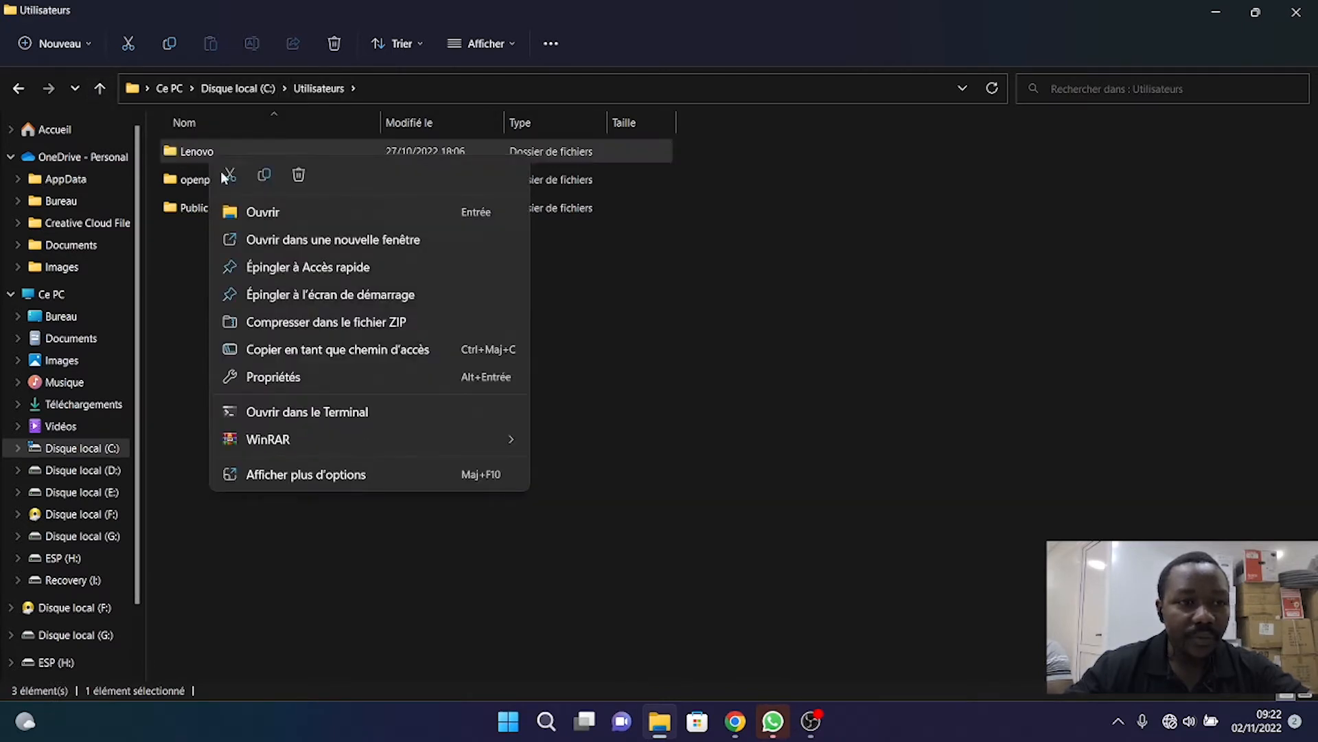
left_click(263, 176)
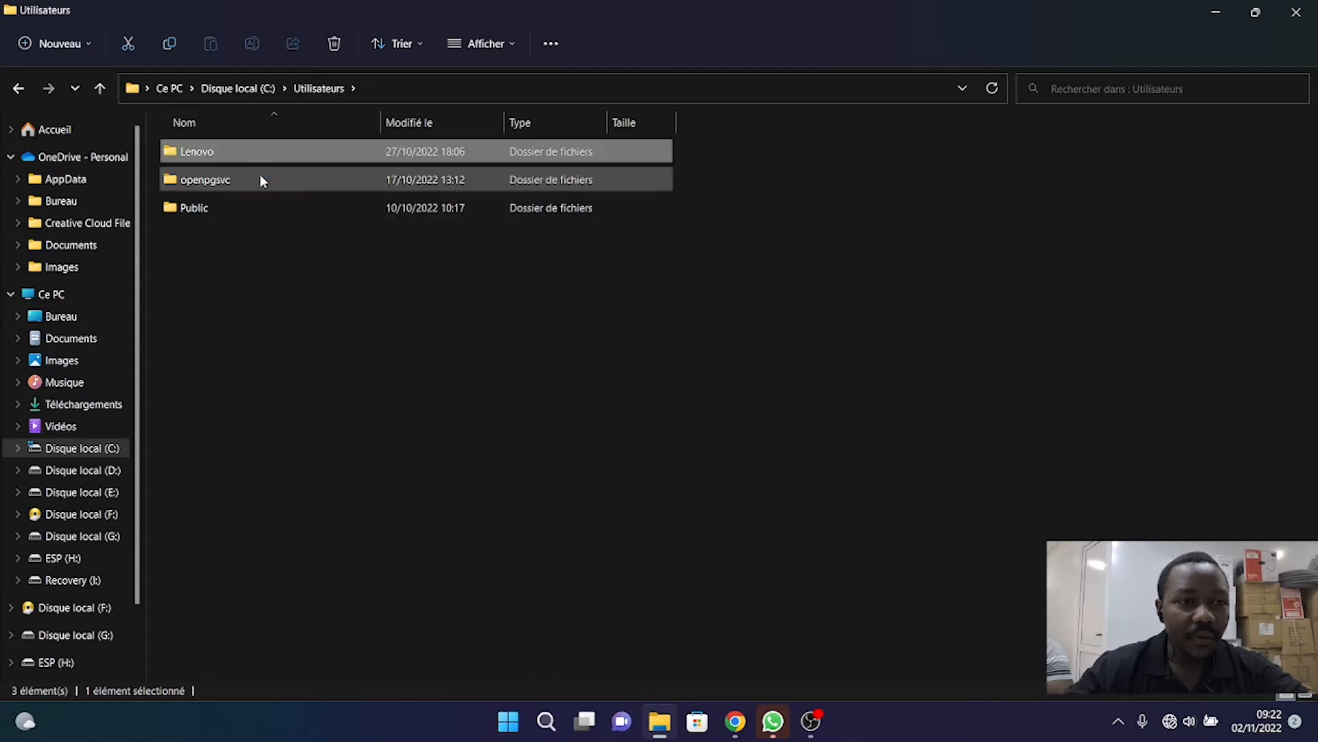
- Create a new folder named SAUVEGARDE at the root of Disque local (G:)
left_click(61, 295)
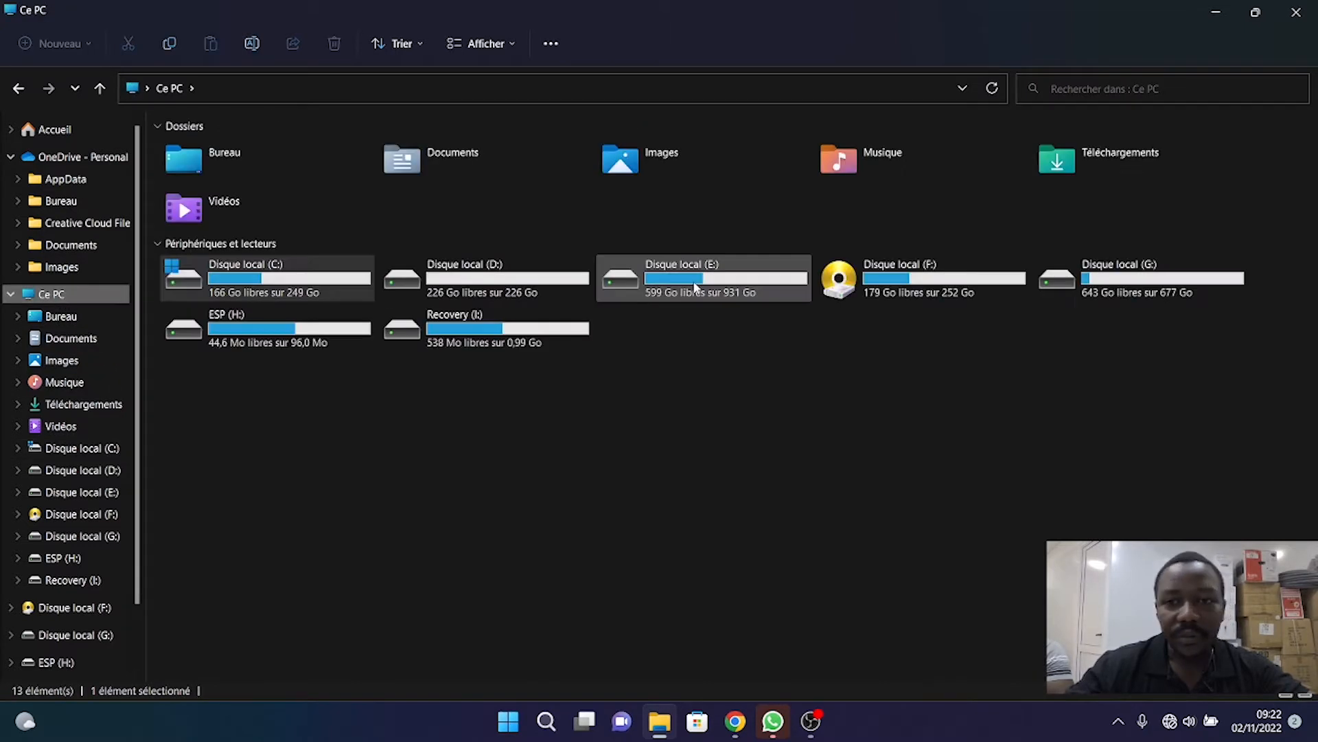
double_click(1154, 291)
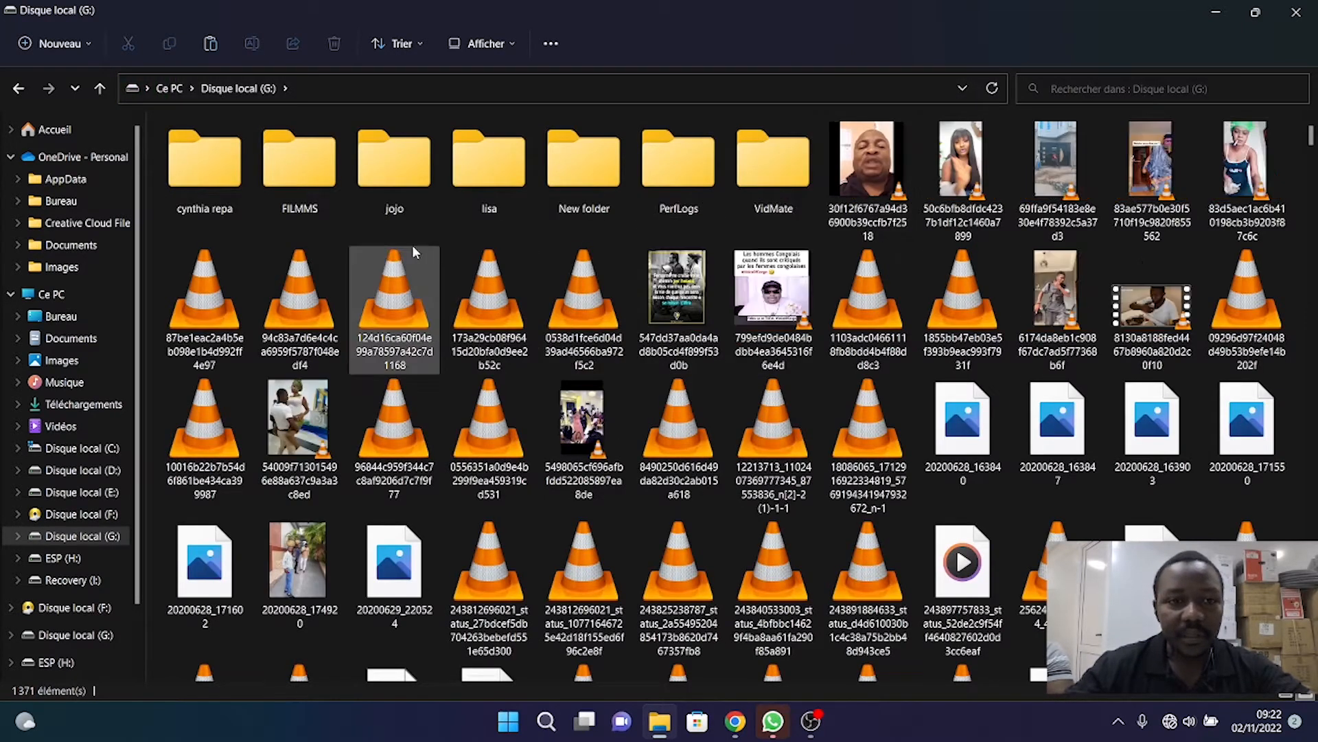
right_click(334, 246)
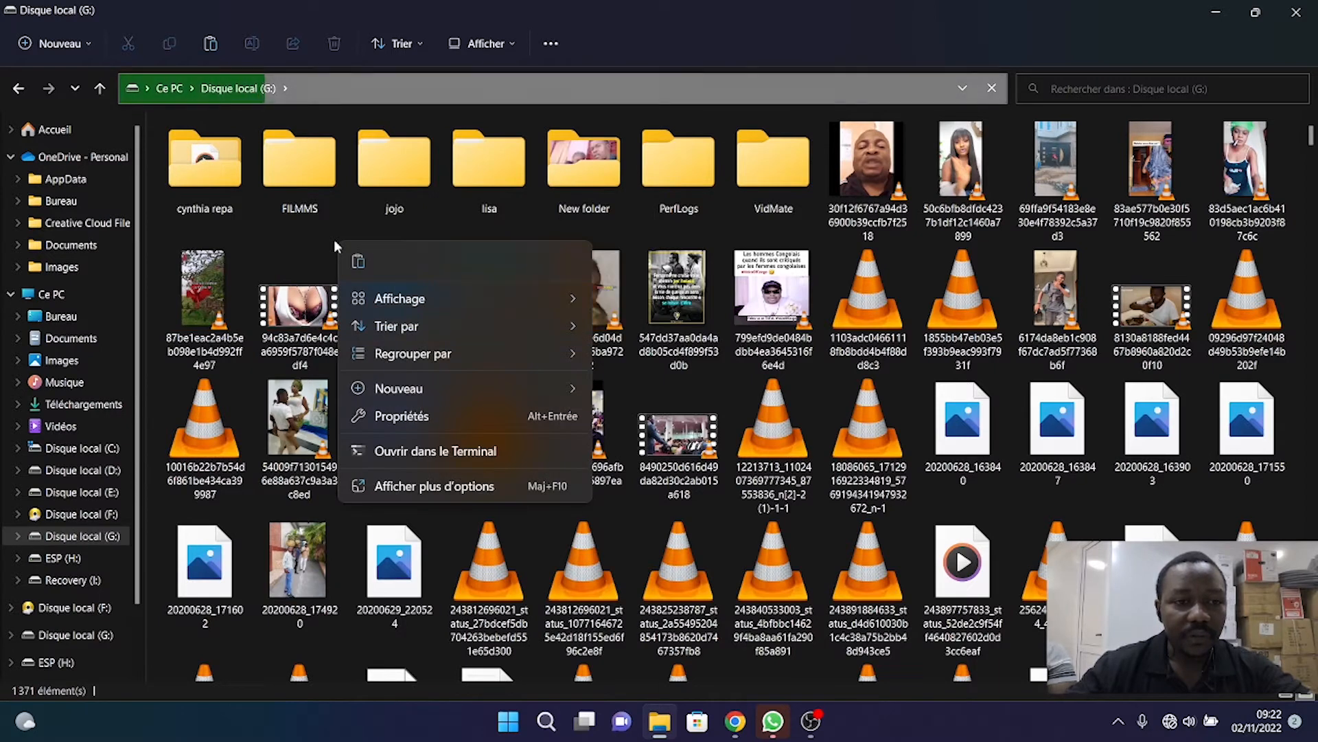
mouse_move(399, 394)
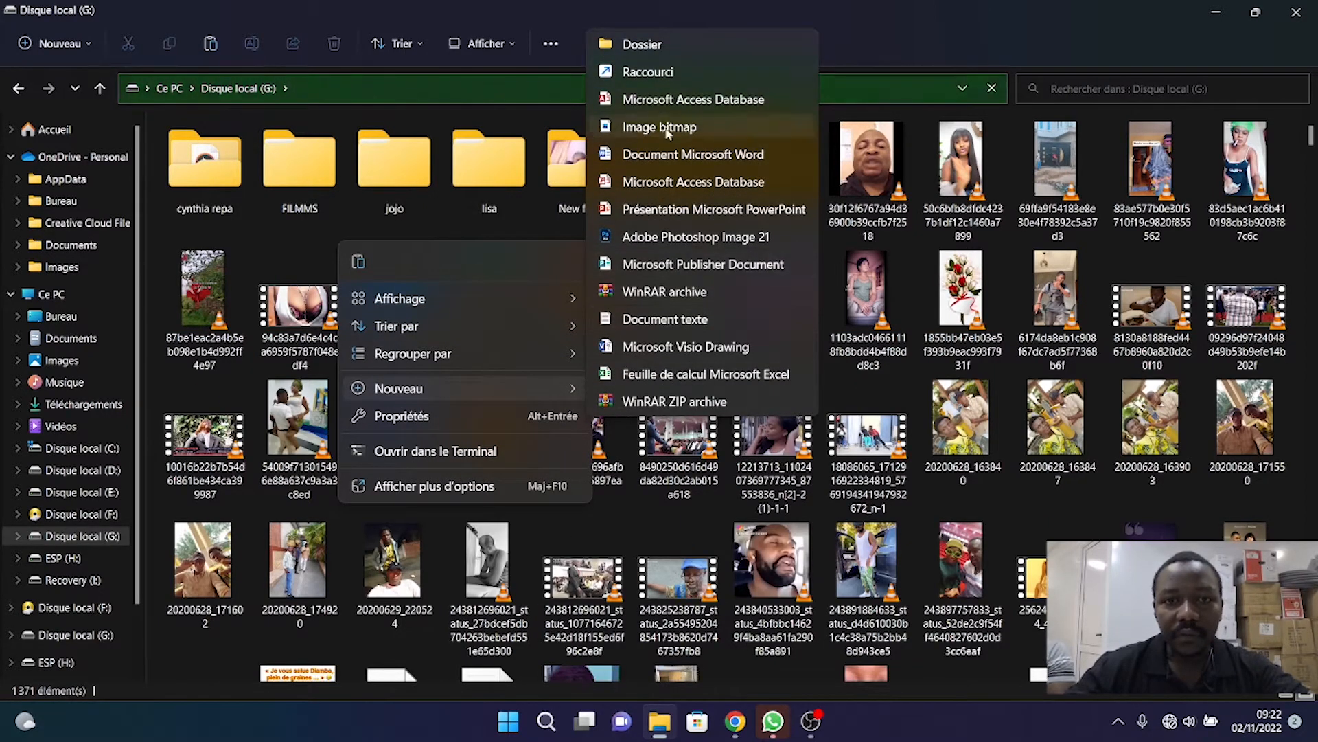
left_click(635, 46)
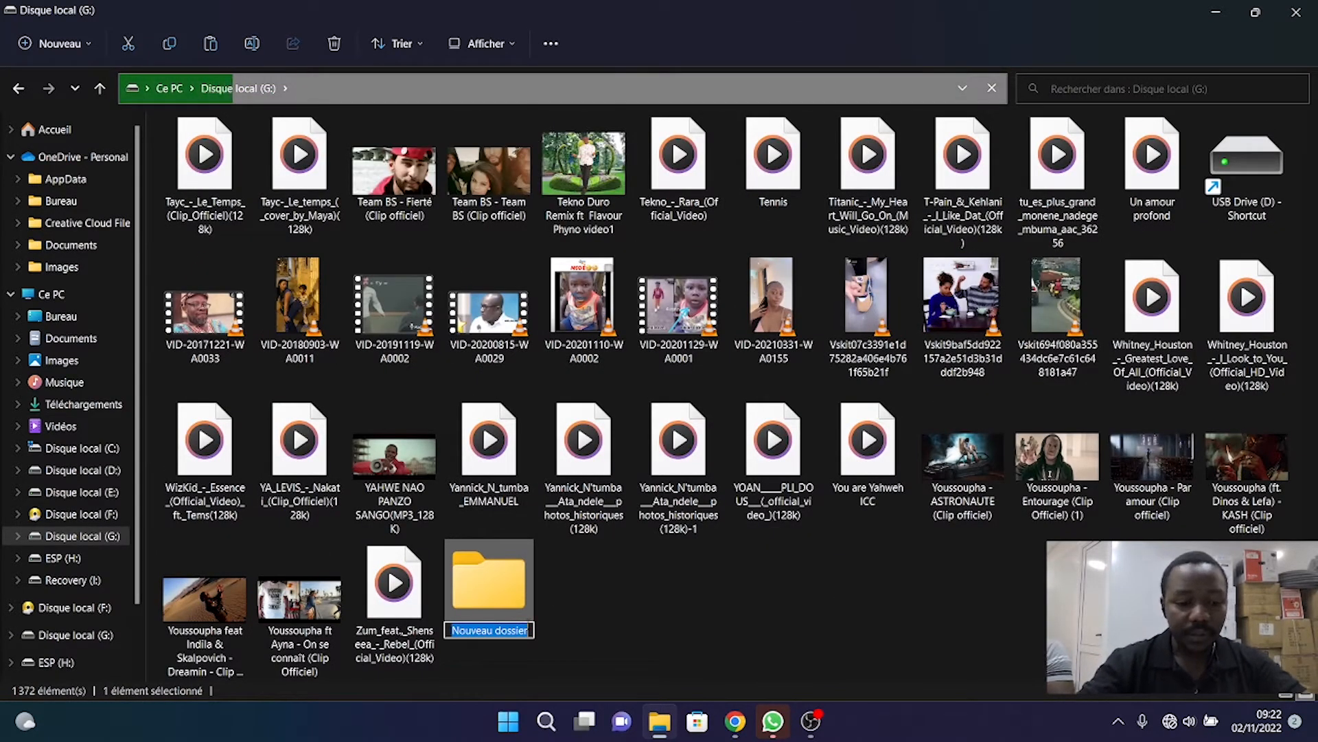
key("Caps_Lock")
type("S")
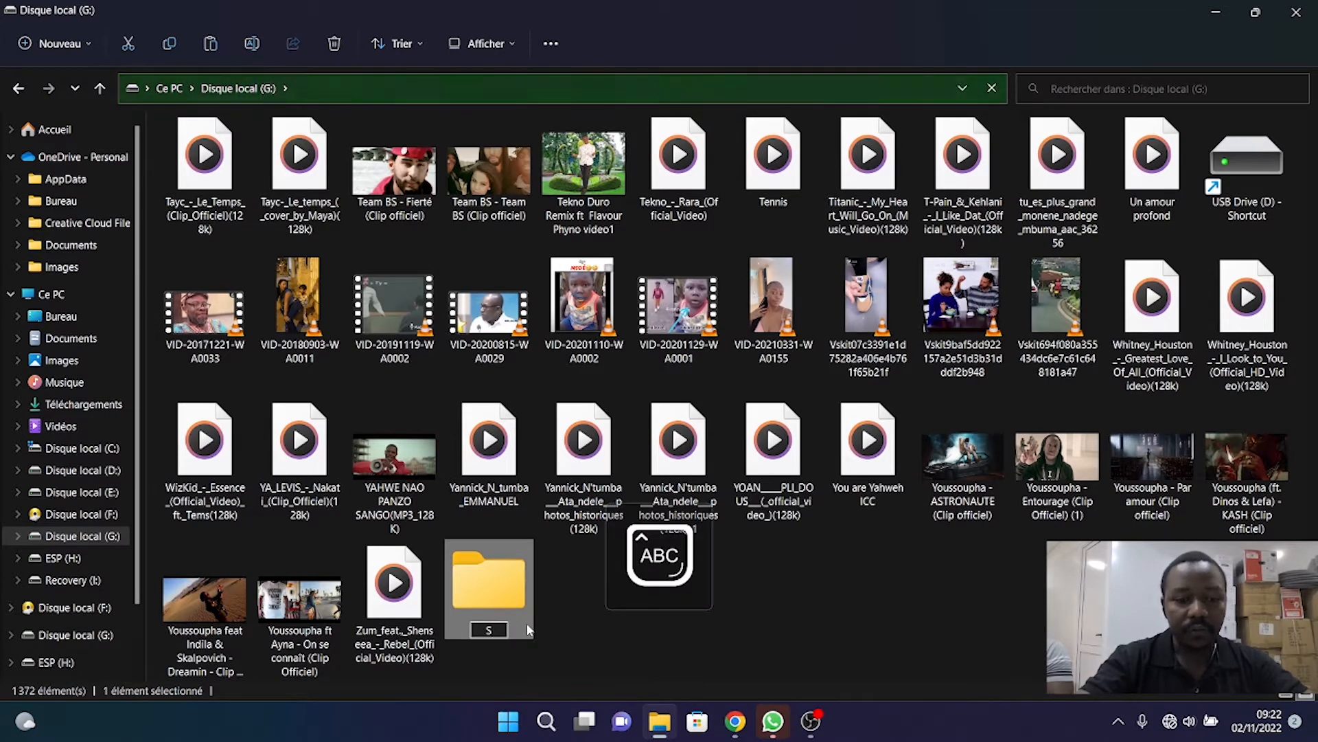
type("AU")
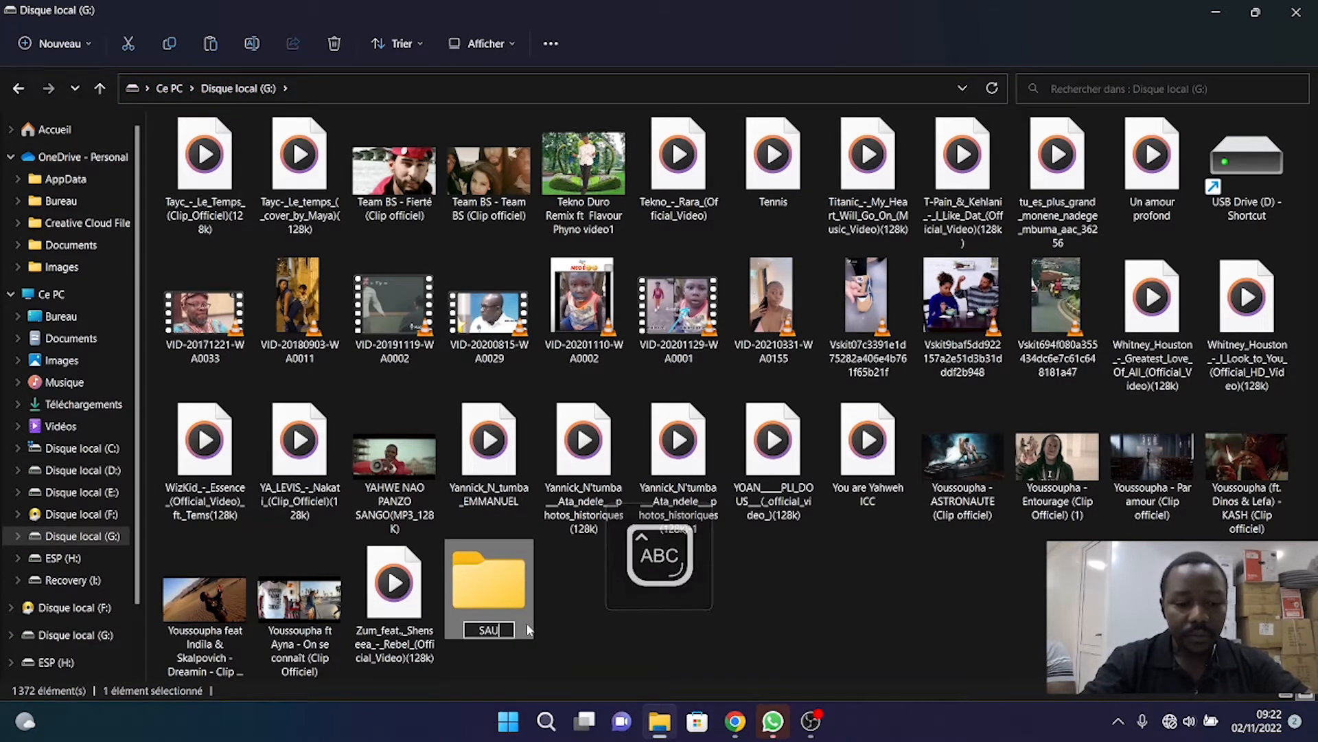
type("VEGAR")
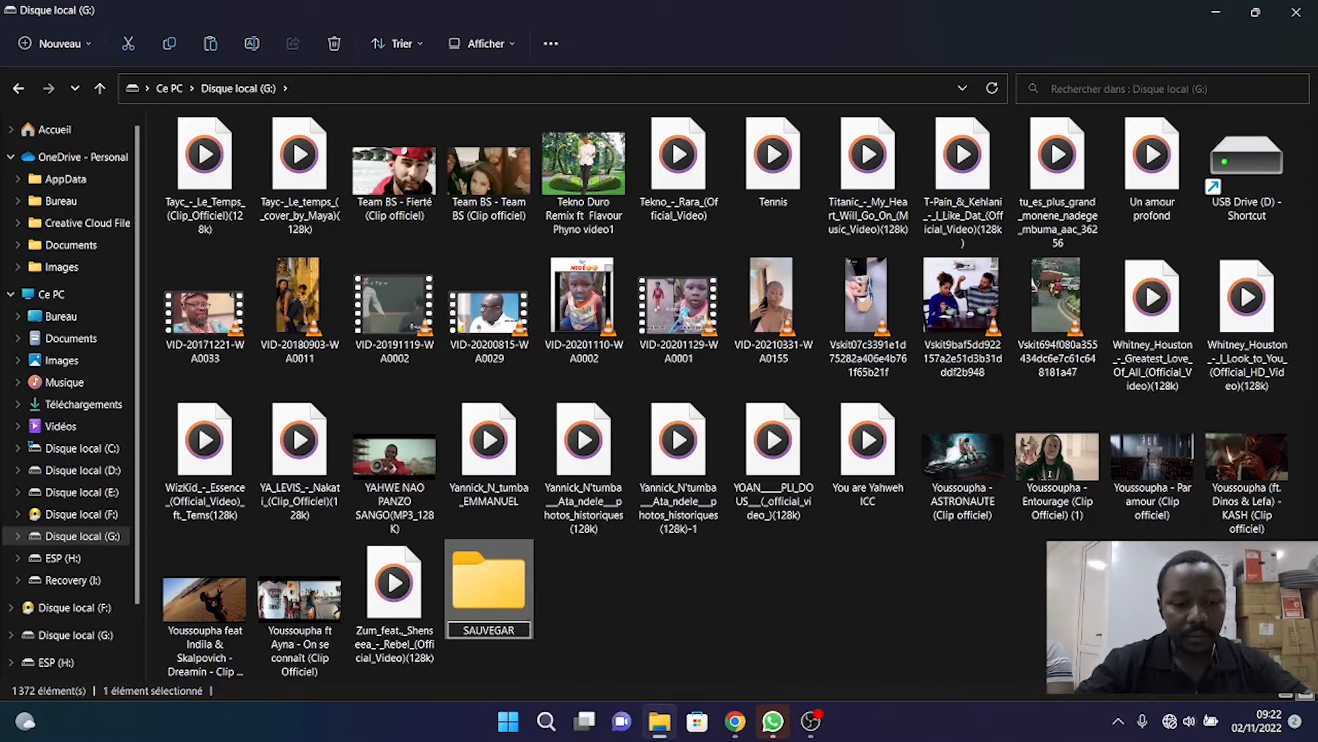
type("DE")
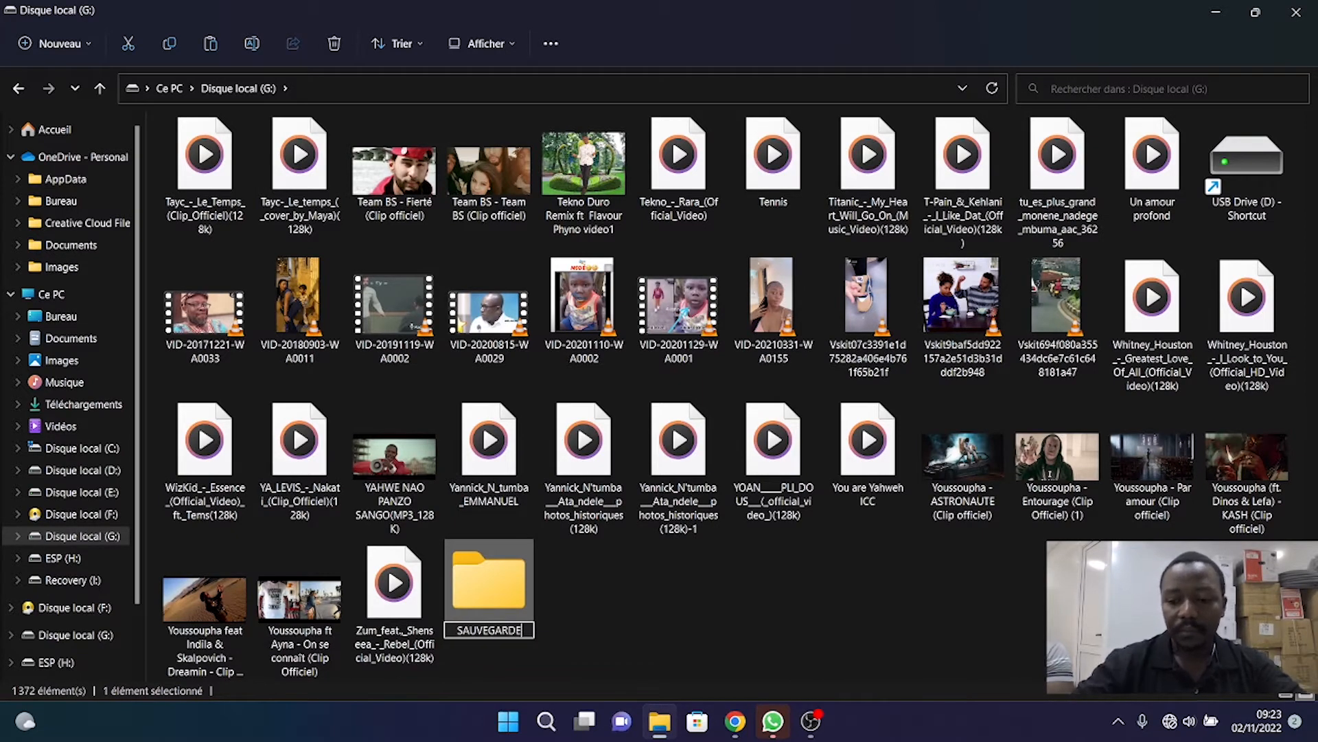
key("Return")
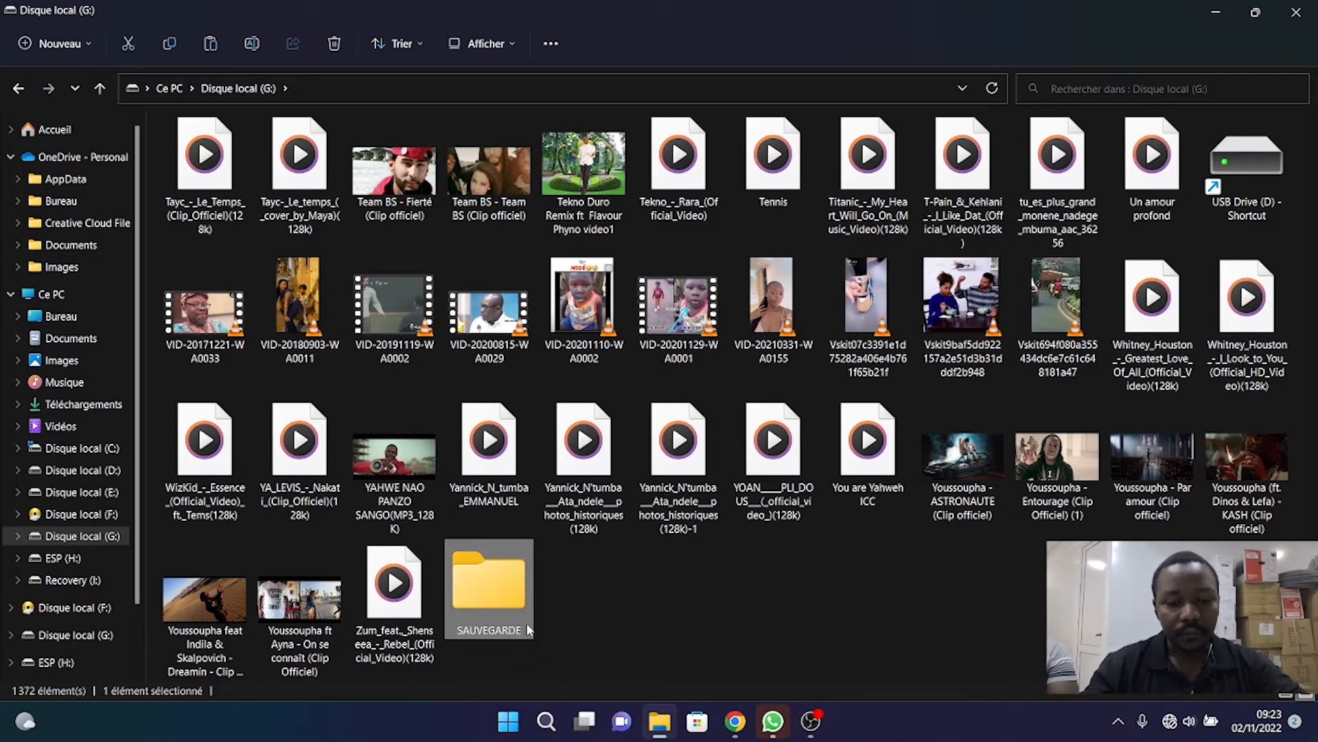
- Paste the copied profile folder into SAUVEGARDE and continue the copy with administrator rights
double_click(507, 582)
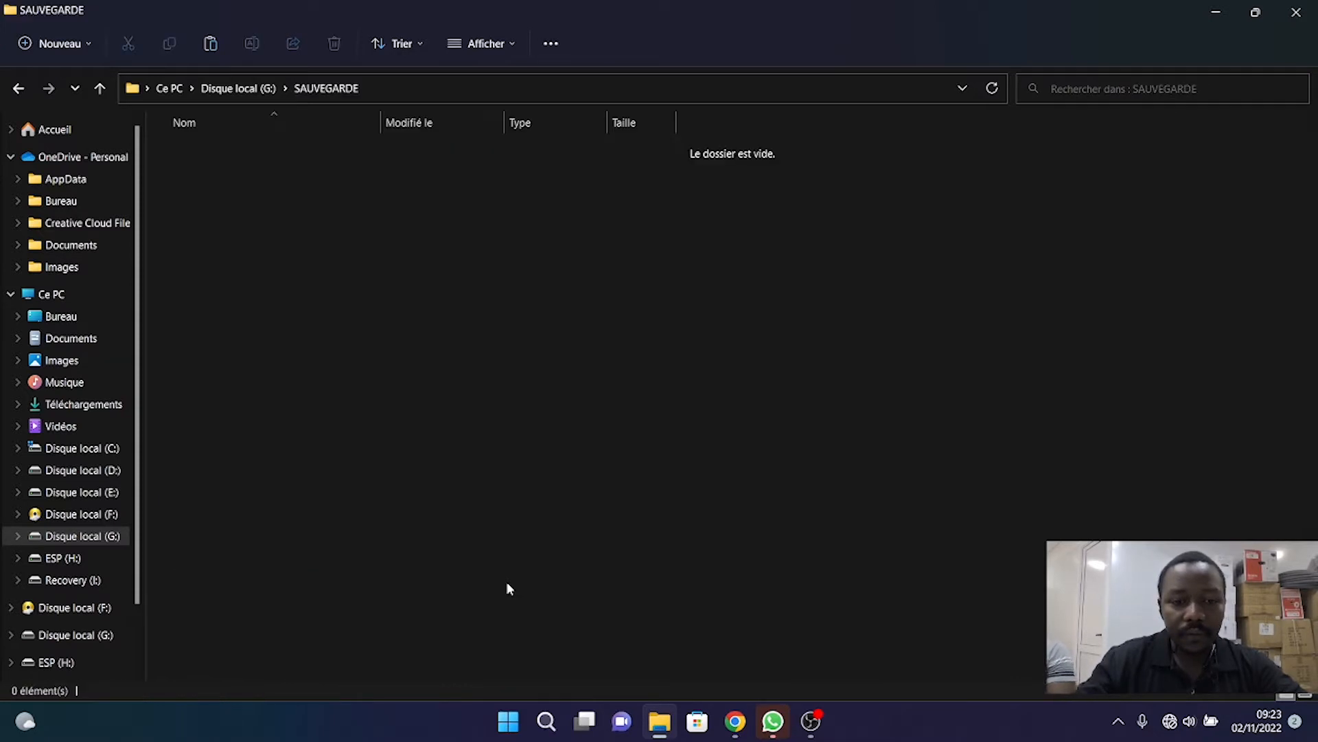
right_click(550, 356)
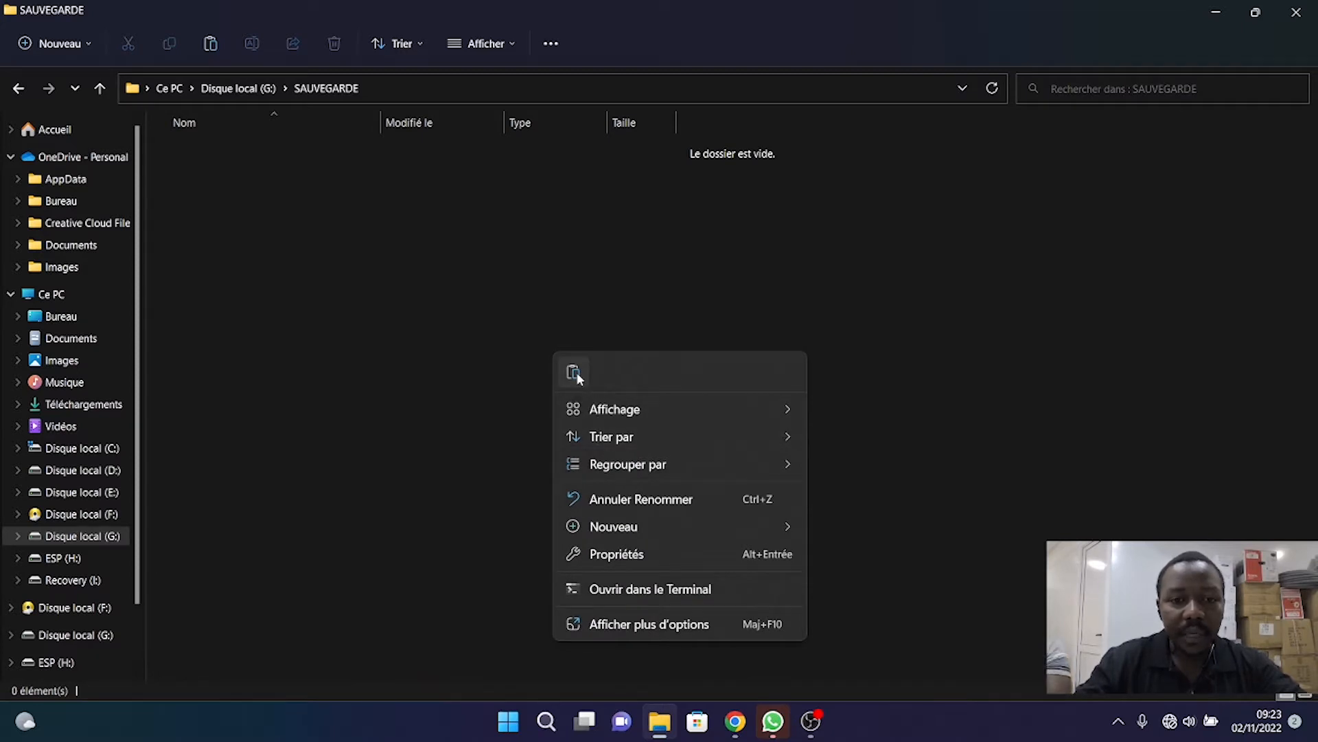
left_click(575, 372)
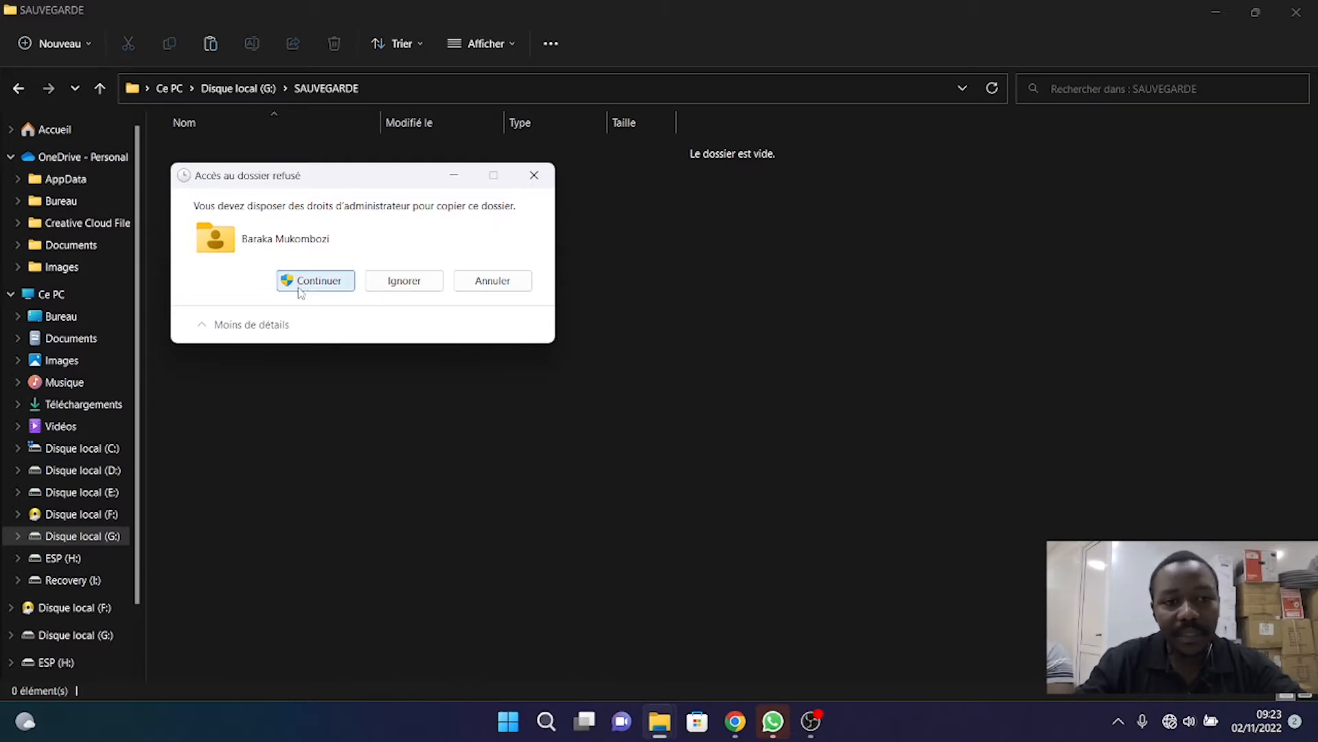
left_click(300, 292)
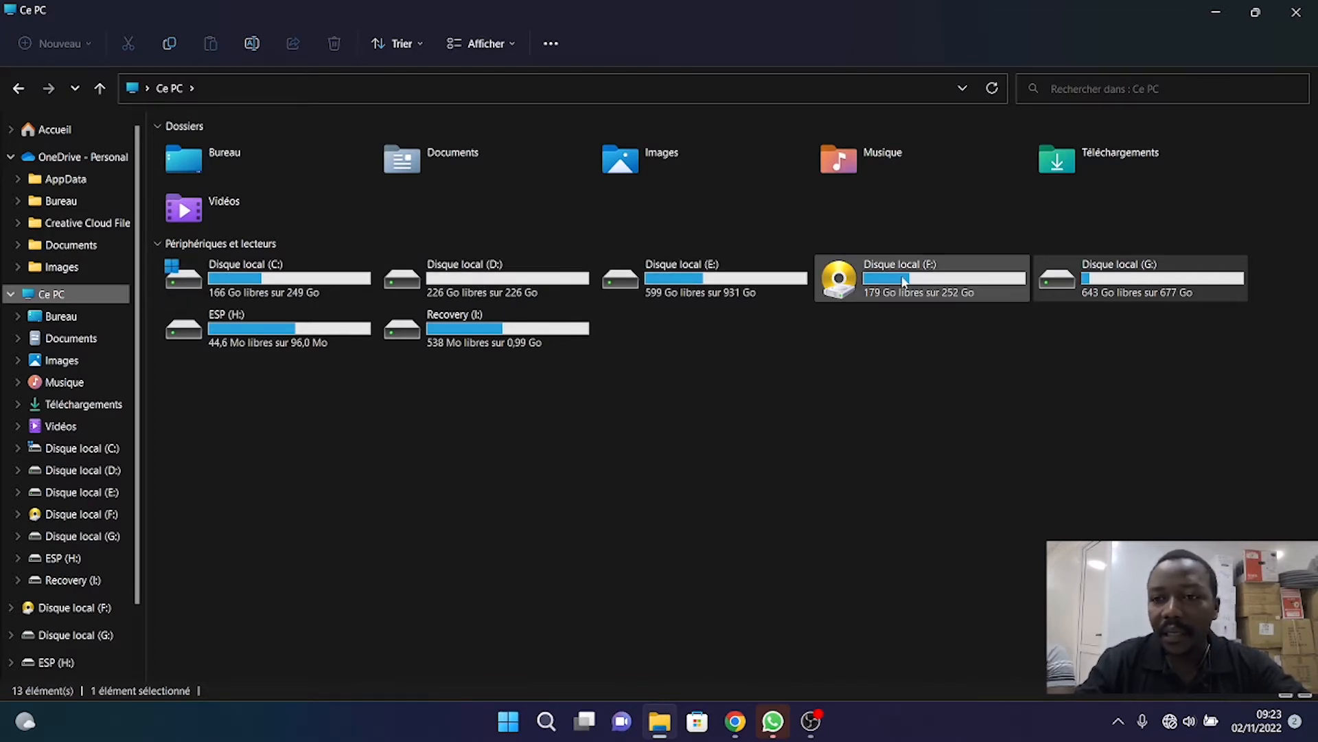
- View the contents of Disque local (G:), then close the file window
double_click(1047, 303)
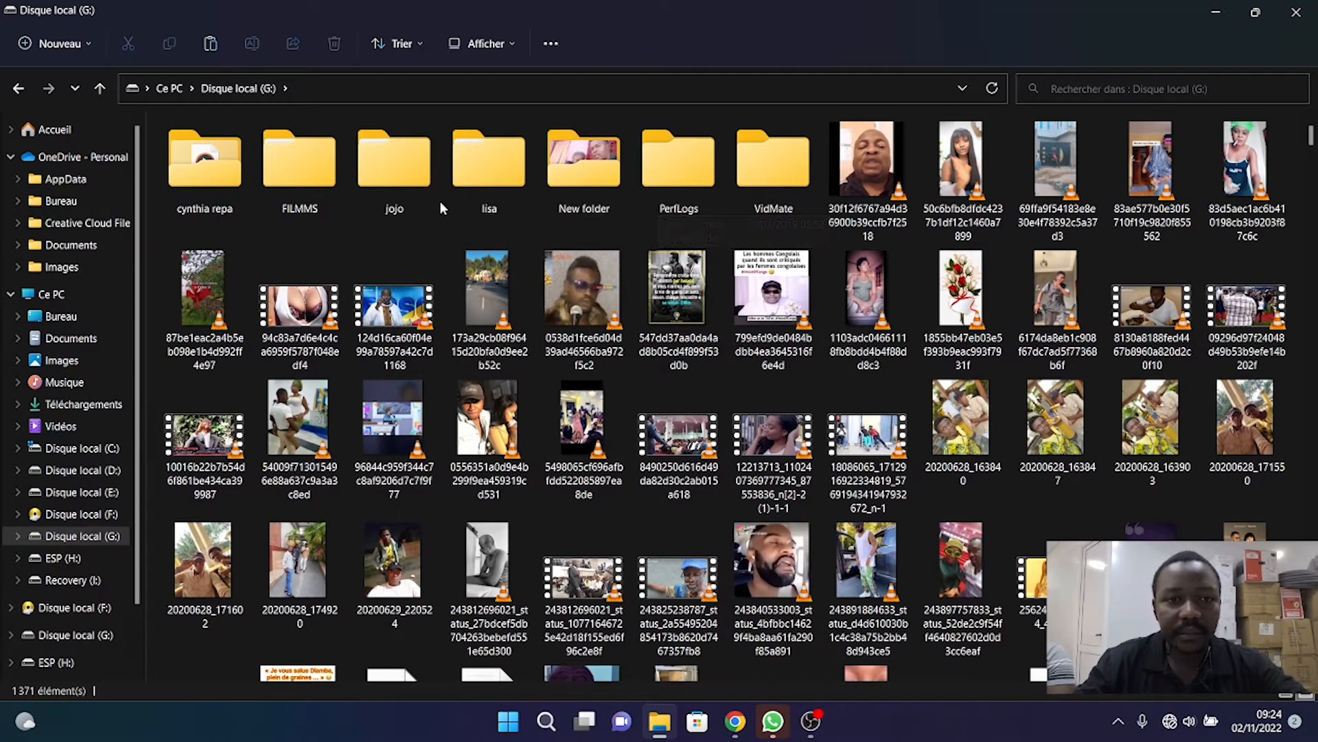
left_click(1296, 12)
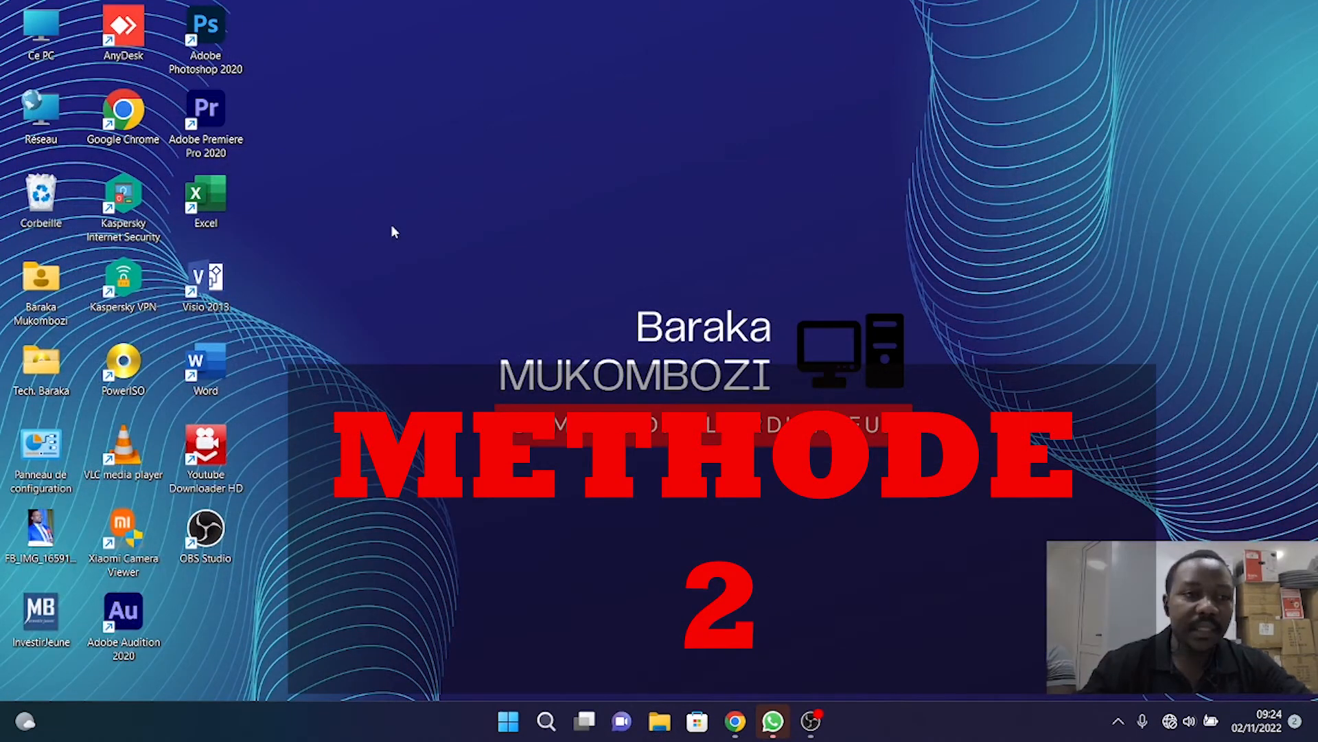
right_click(443, 225)
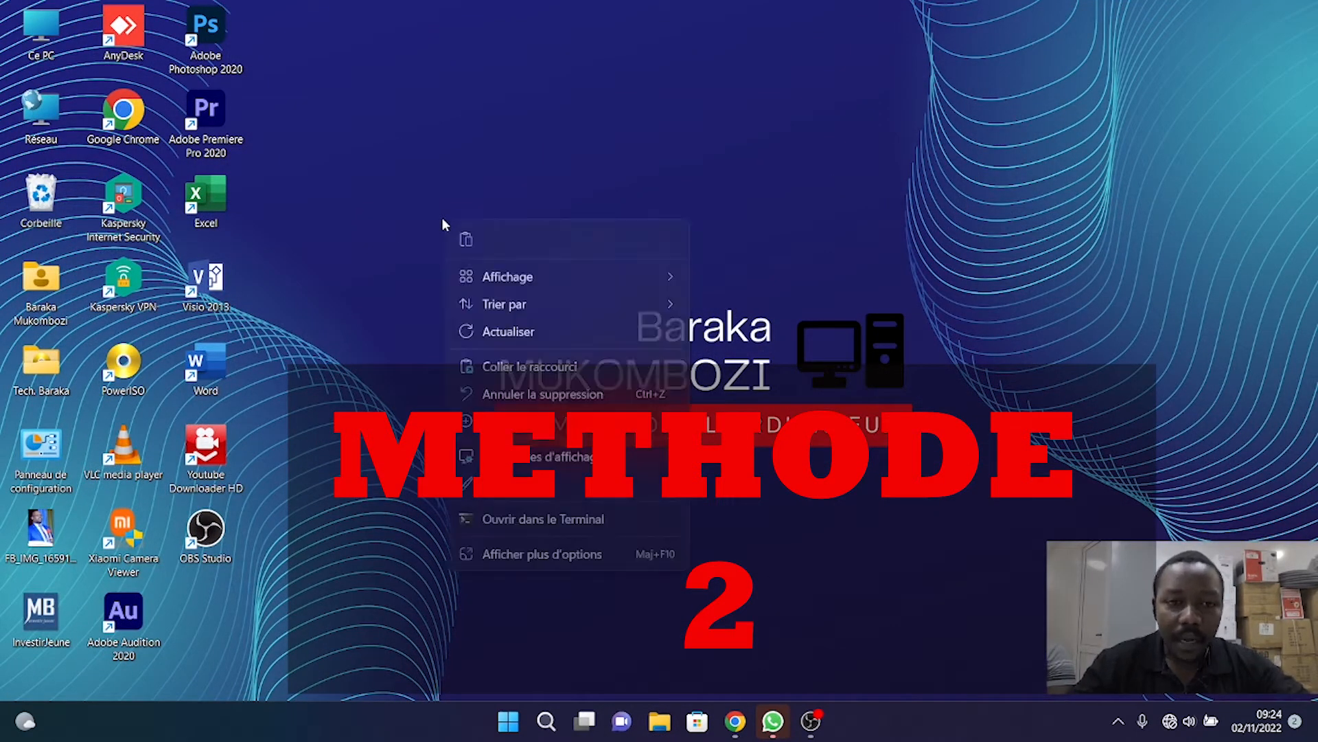
left_click(505, 343)
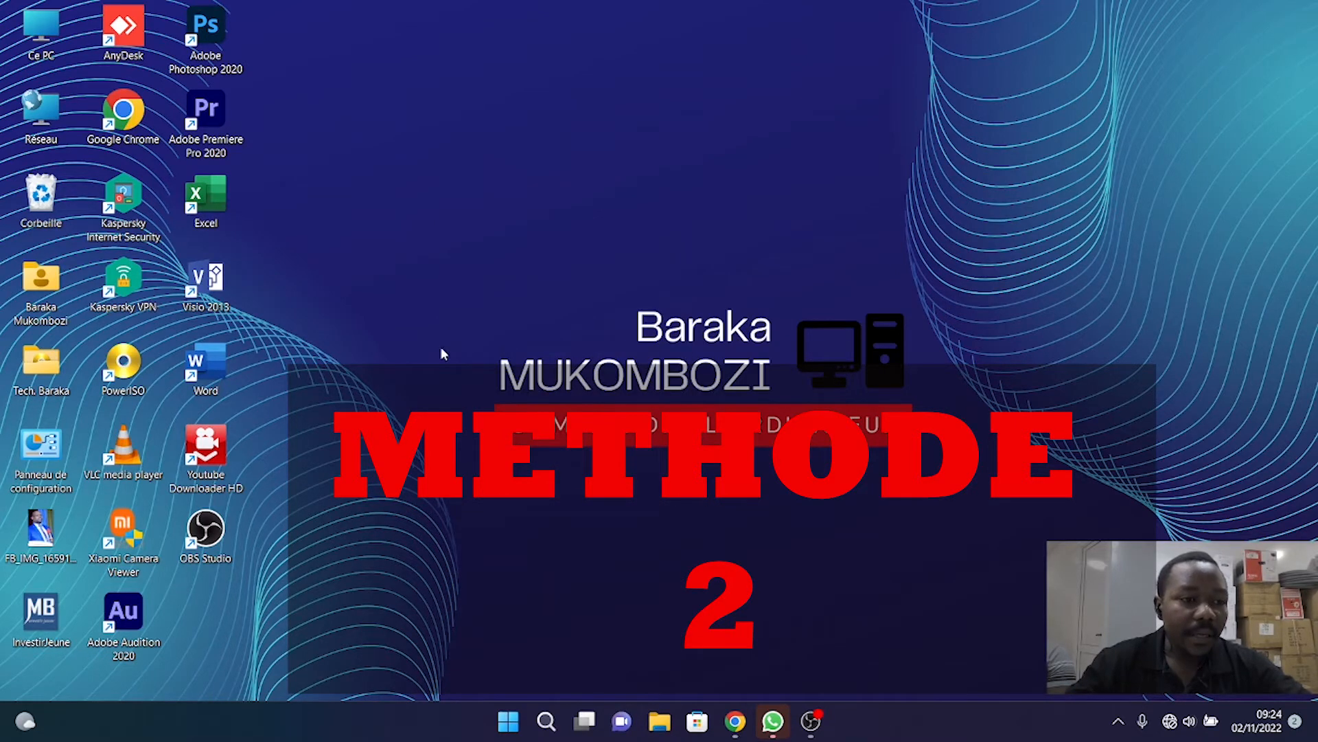
double_click(39, 461)
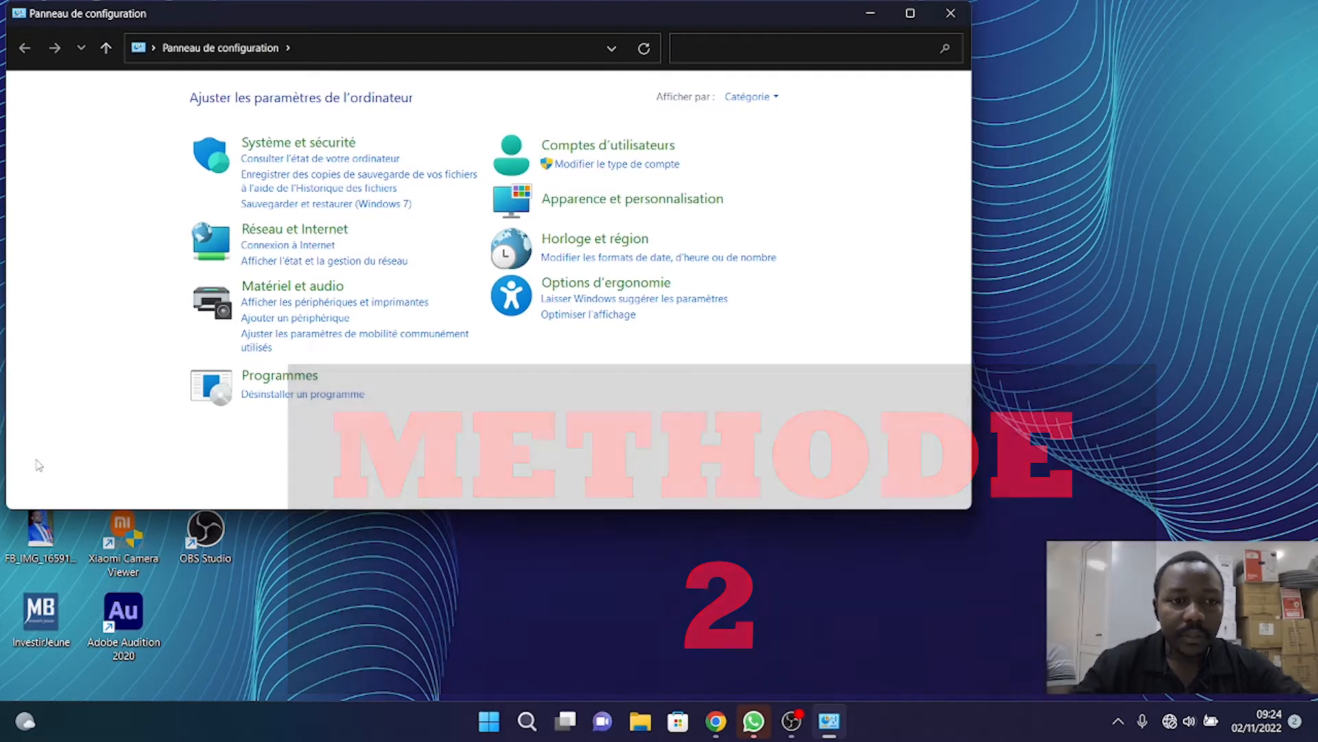
left_click(951, 13)
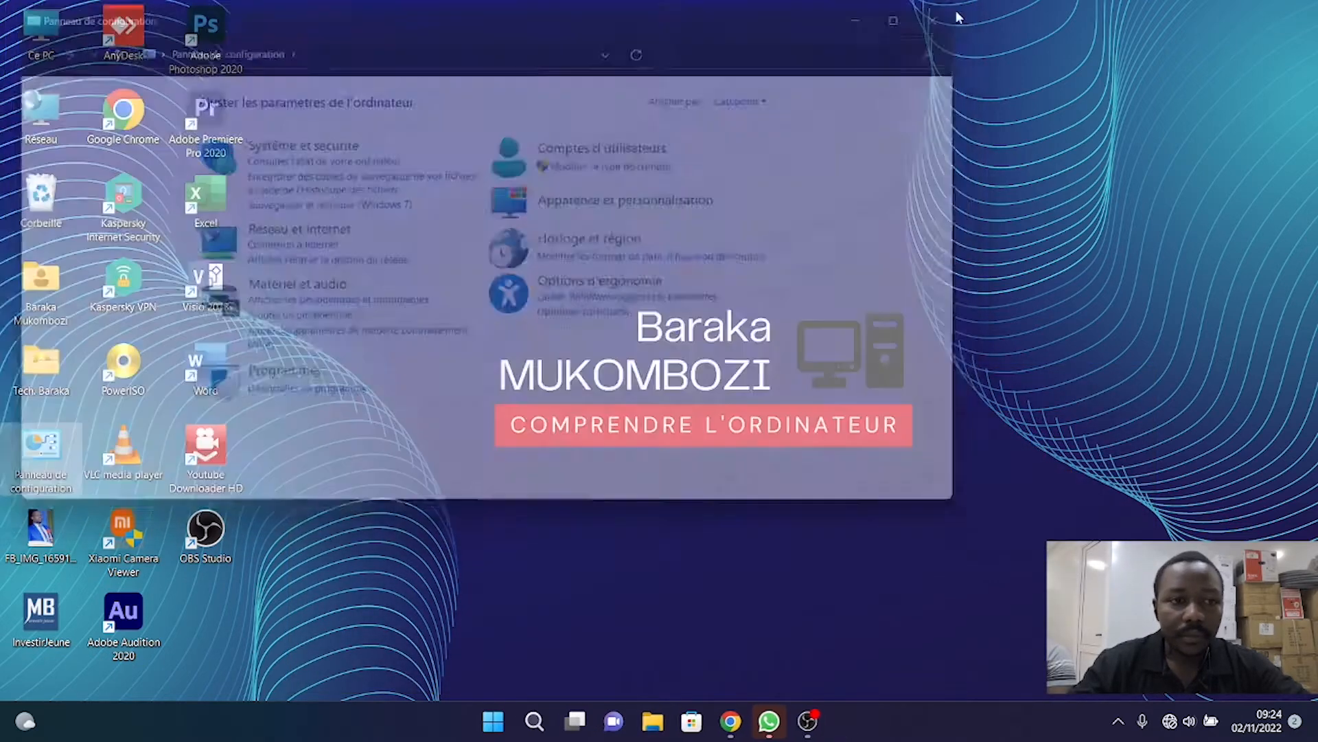
right_click(473, 147)
left_click(542, 258)
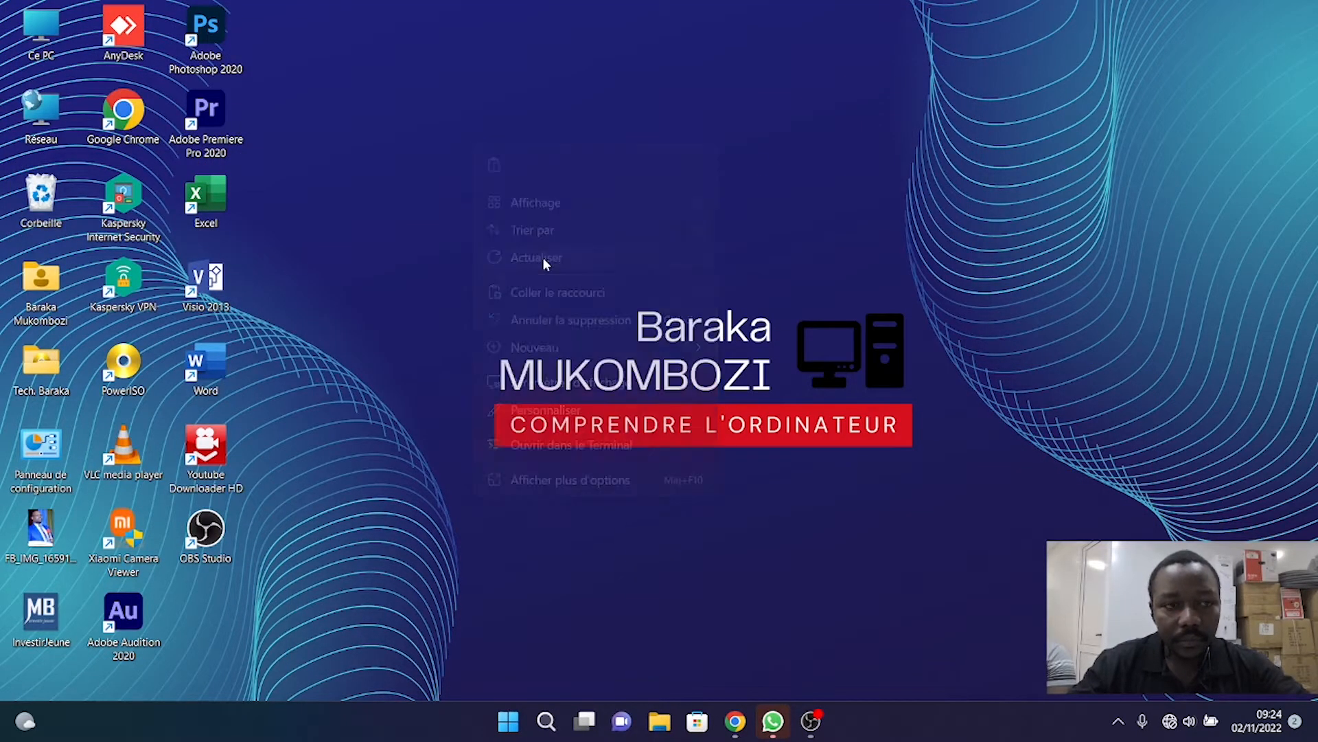
- View the Sauvegarder et restaurer (Windows 7) page in the Control Panel and return to the Control Panel home
double_click(32, 455)
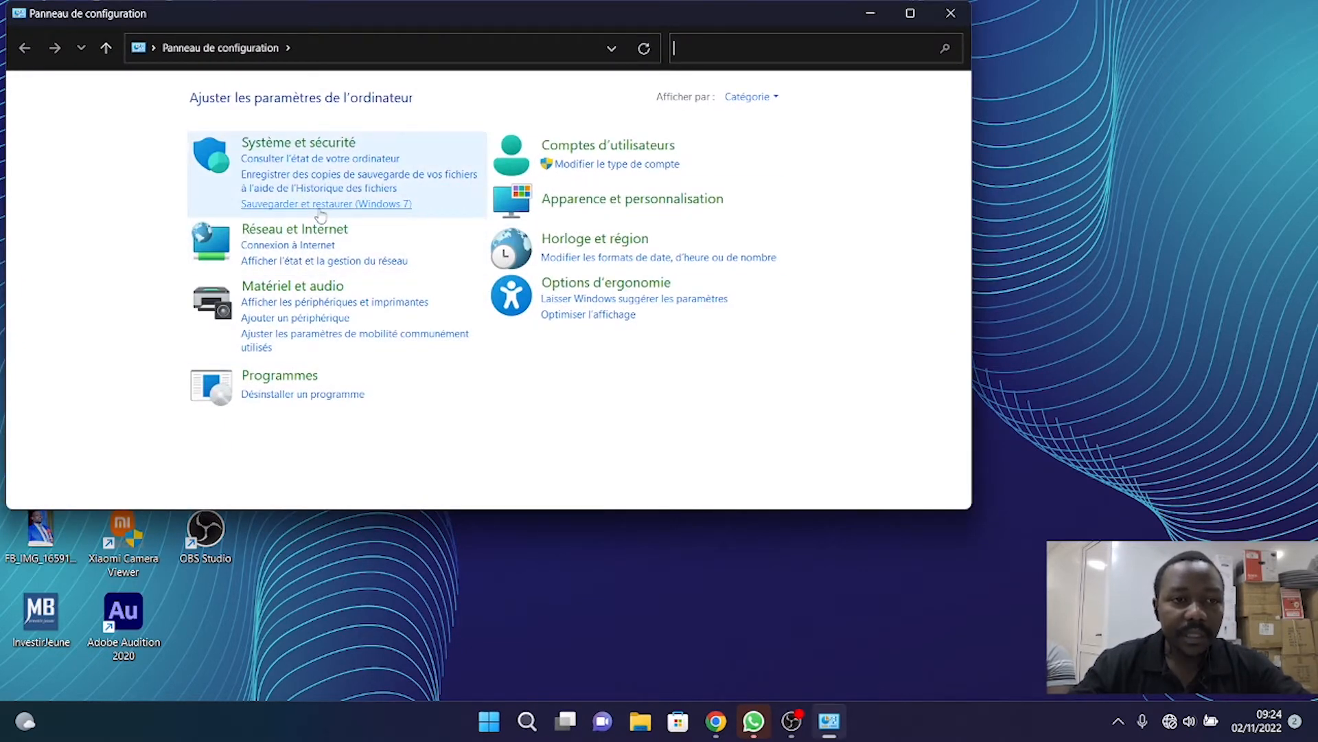
left_click(350, 206)
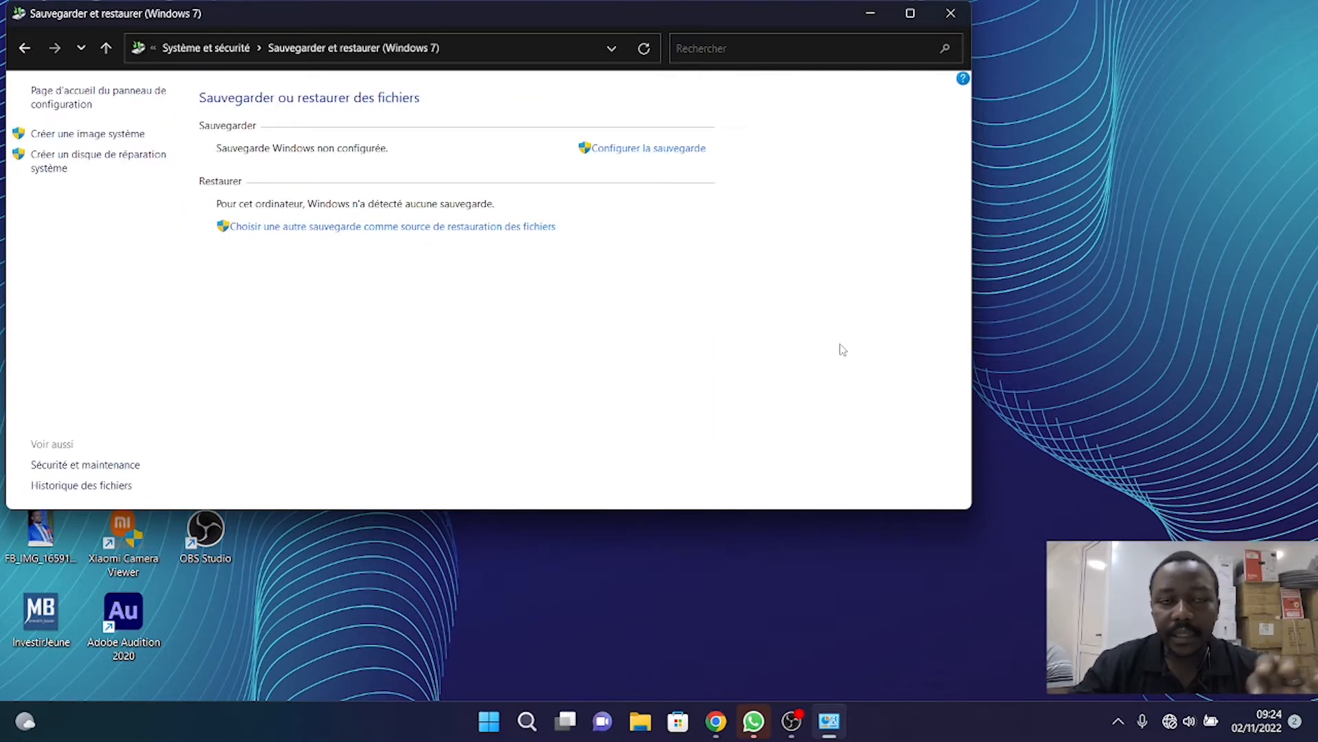
left_click(24, 47)
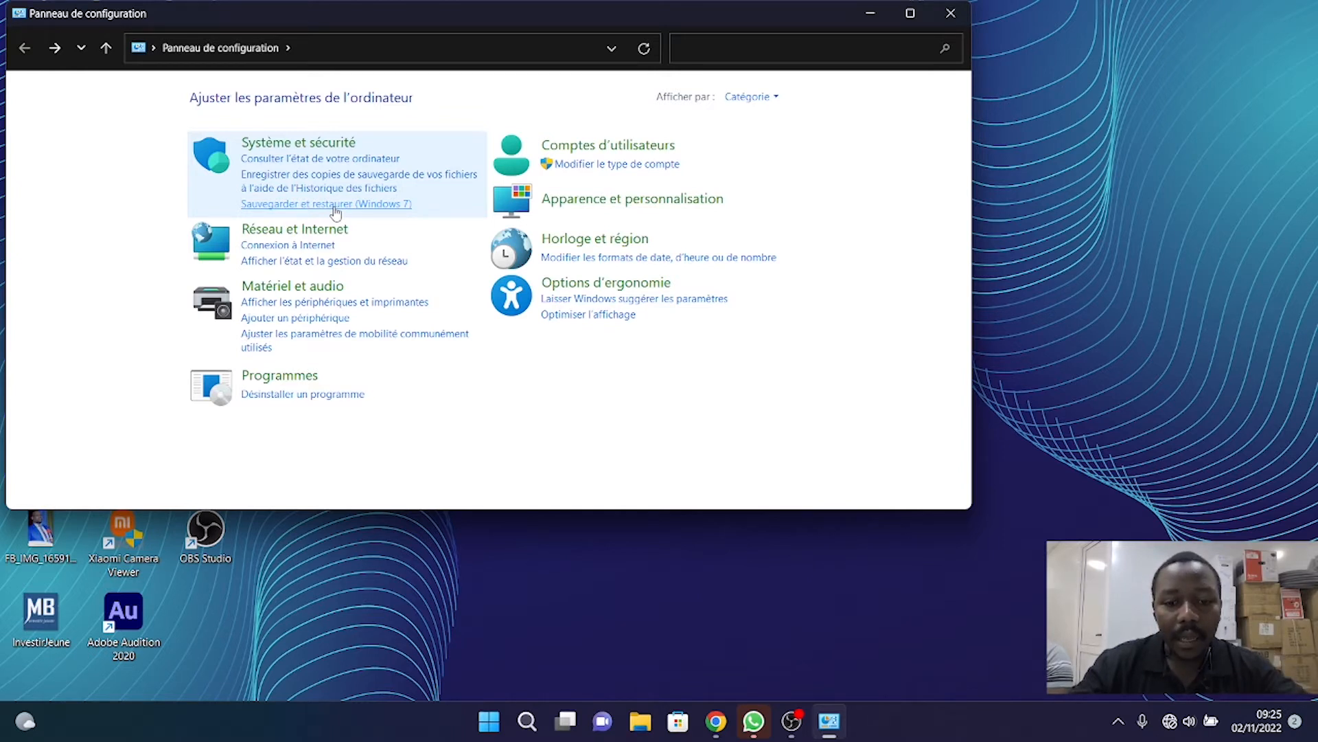
- Open Disk Management and shrink volume (G:) on Disque 2 by 52521 MB
right_click(489, 721)
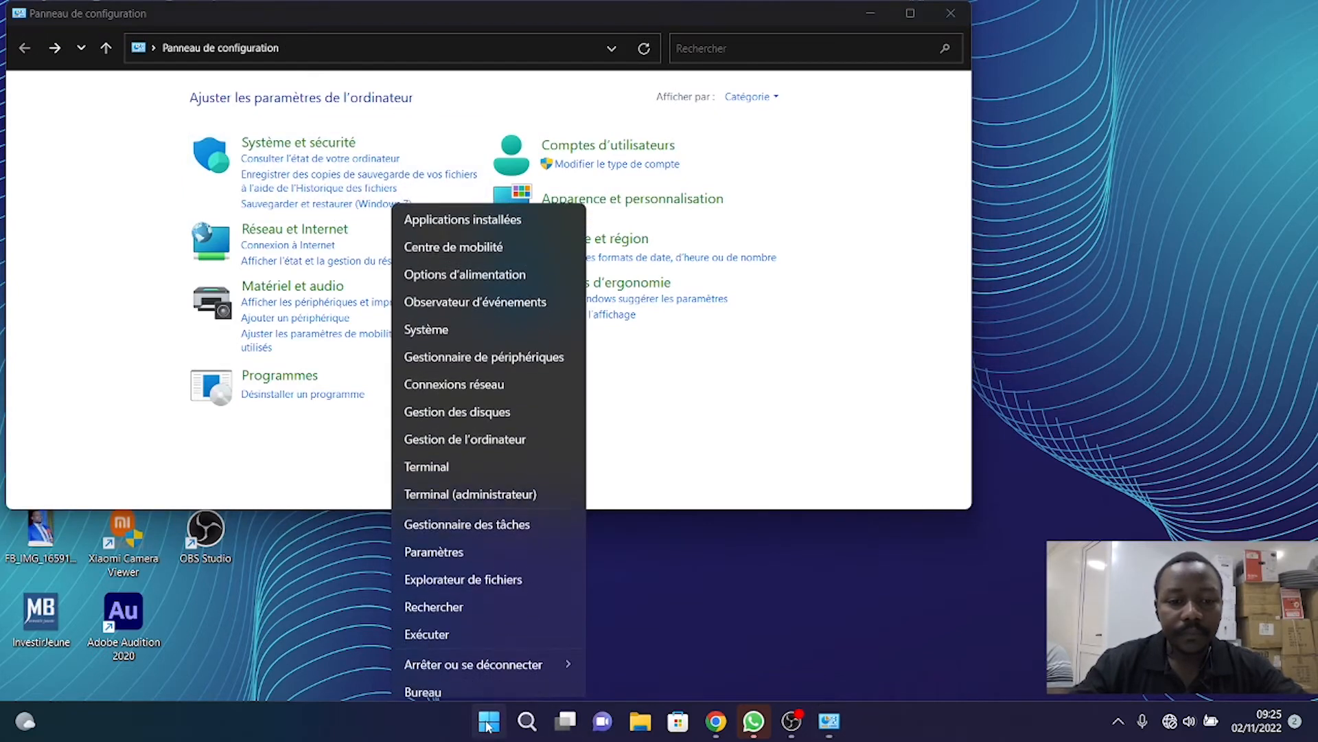
left_click(497, 408)
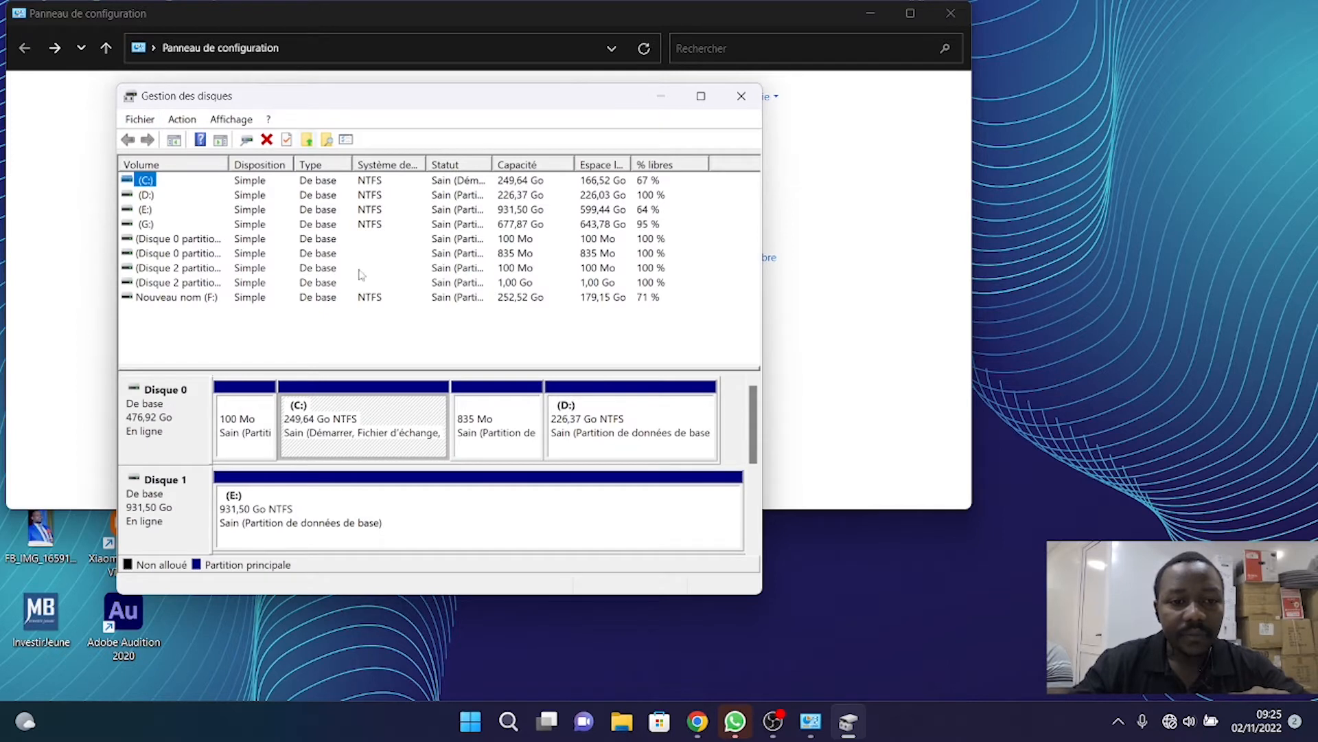
left_click_drag(754, 402, 761, 489)
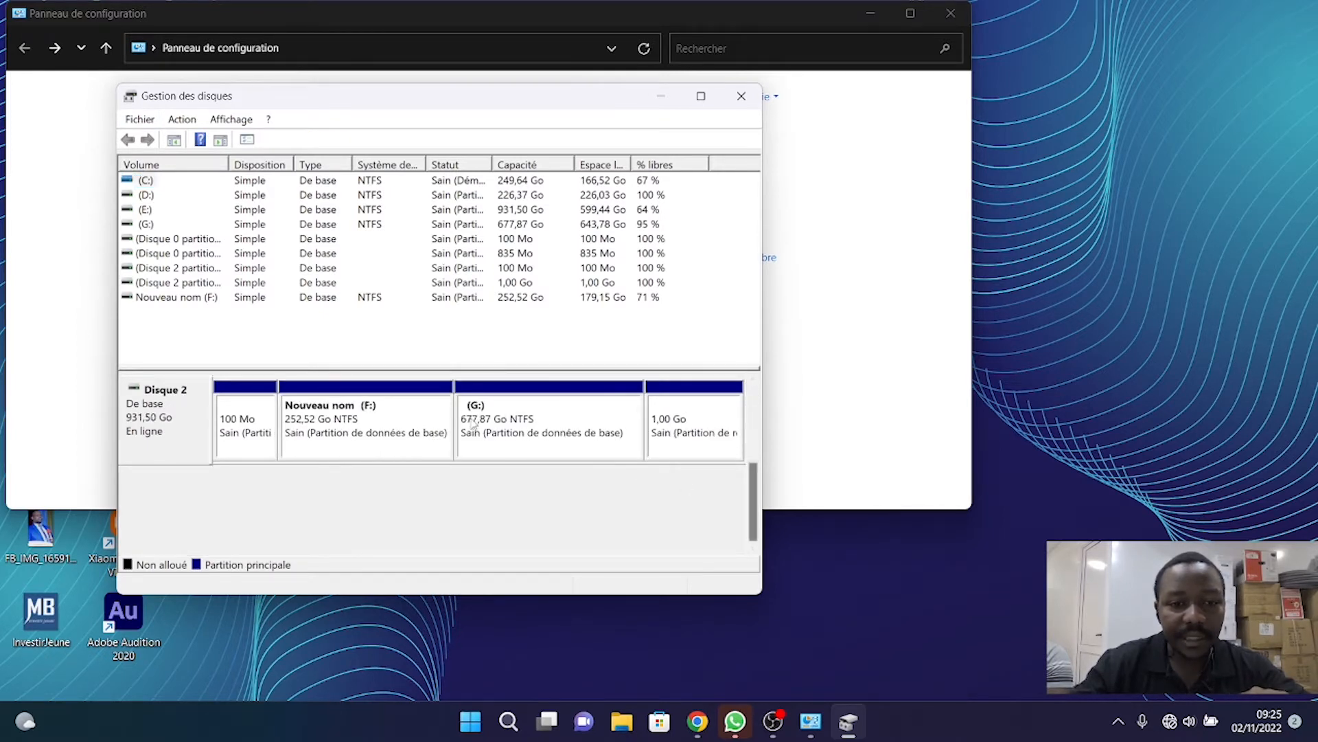
left_click(473, 425)
right_click(473, 424)
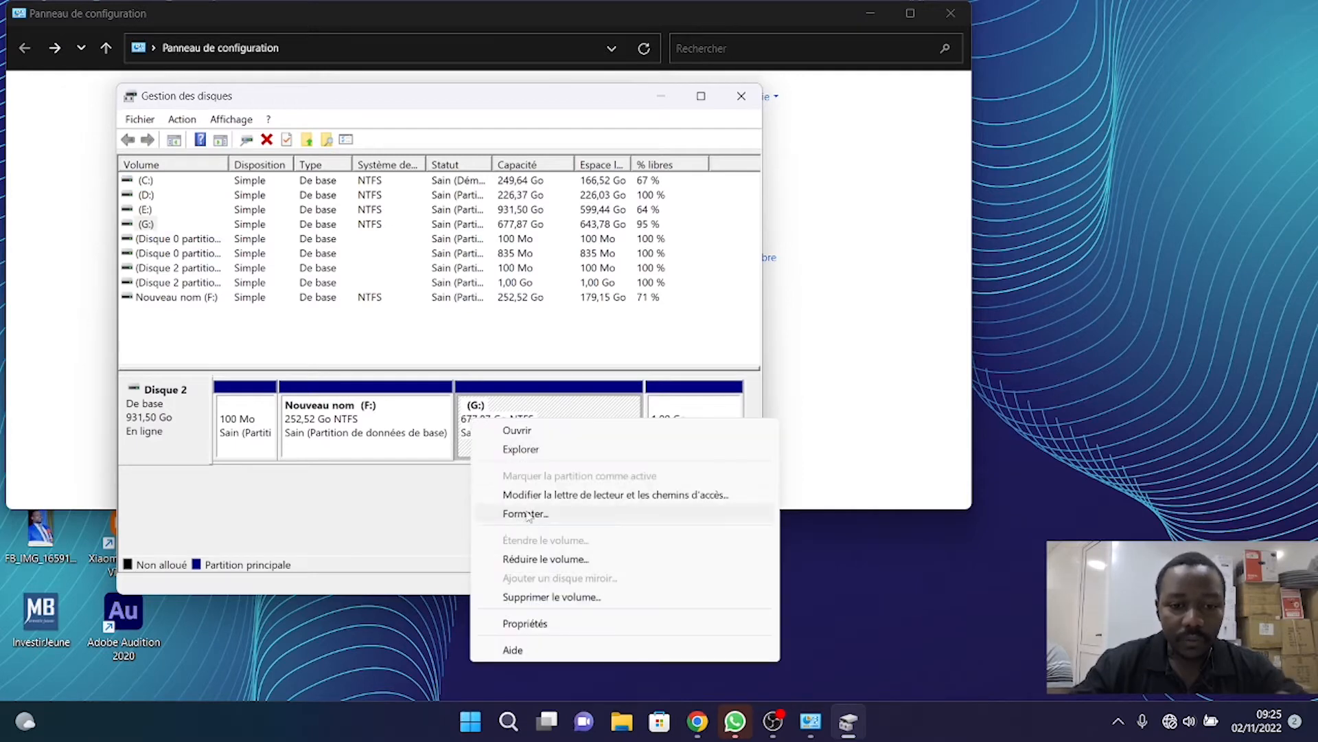
left_click(545, 558)
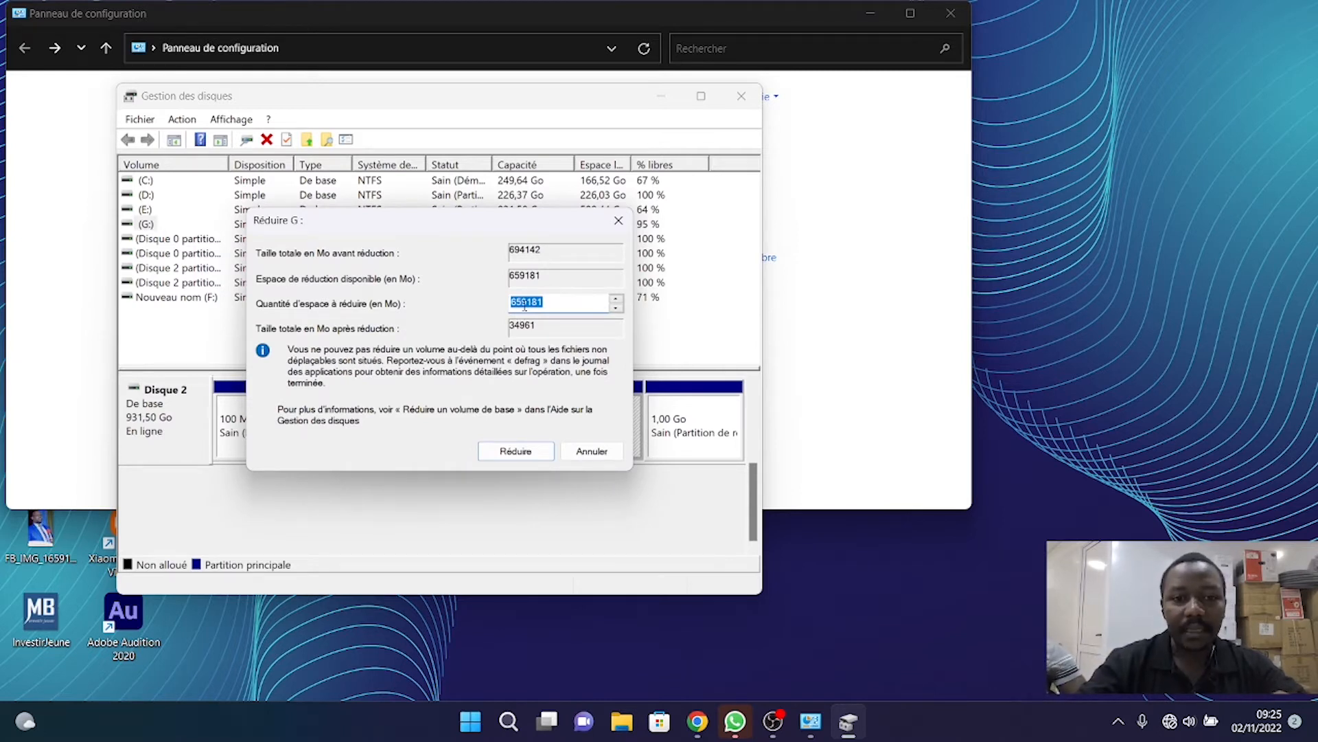
type("52521")
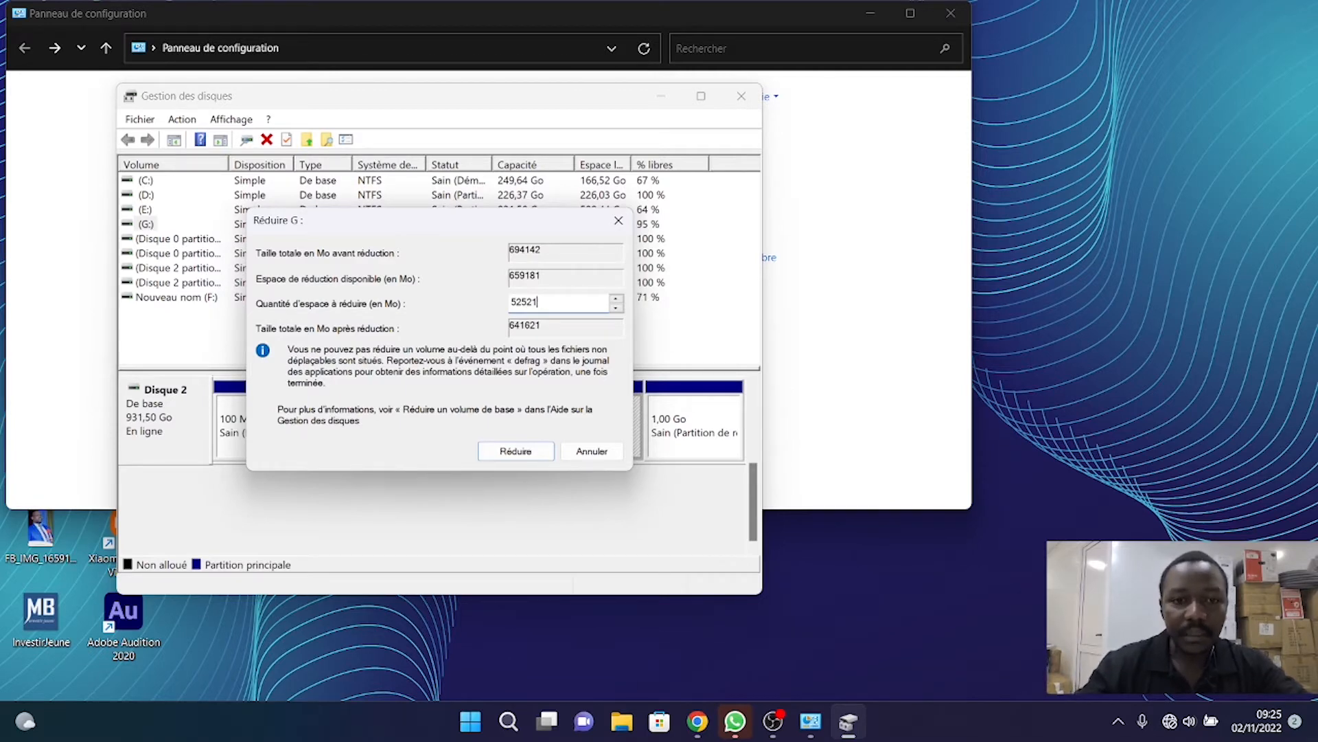
left_click(522, 452)
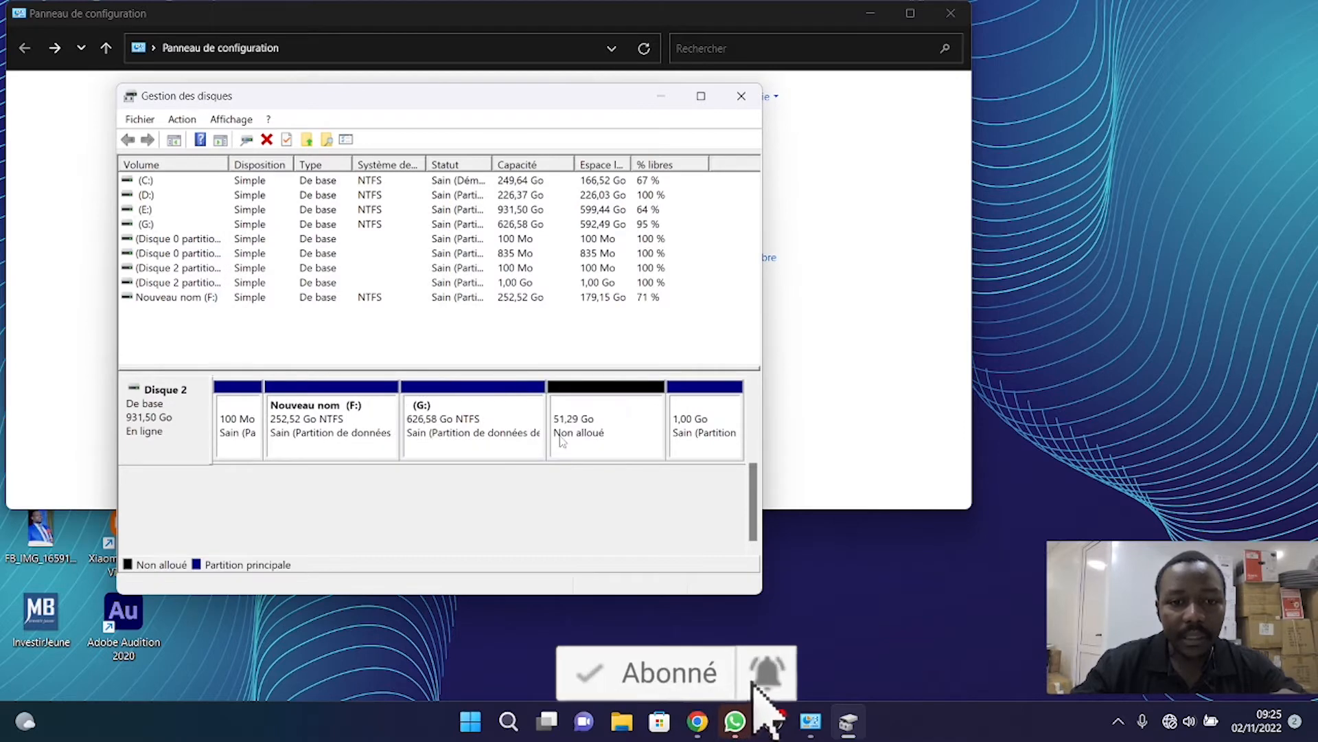
- Set up a new simple volume in the unallocated space on Disque 2, keeping the full size and drive letter J
right_click(591, 423)
left_click(659, 439)
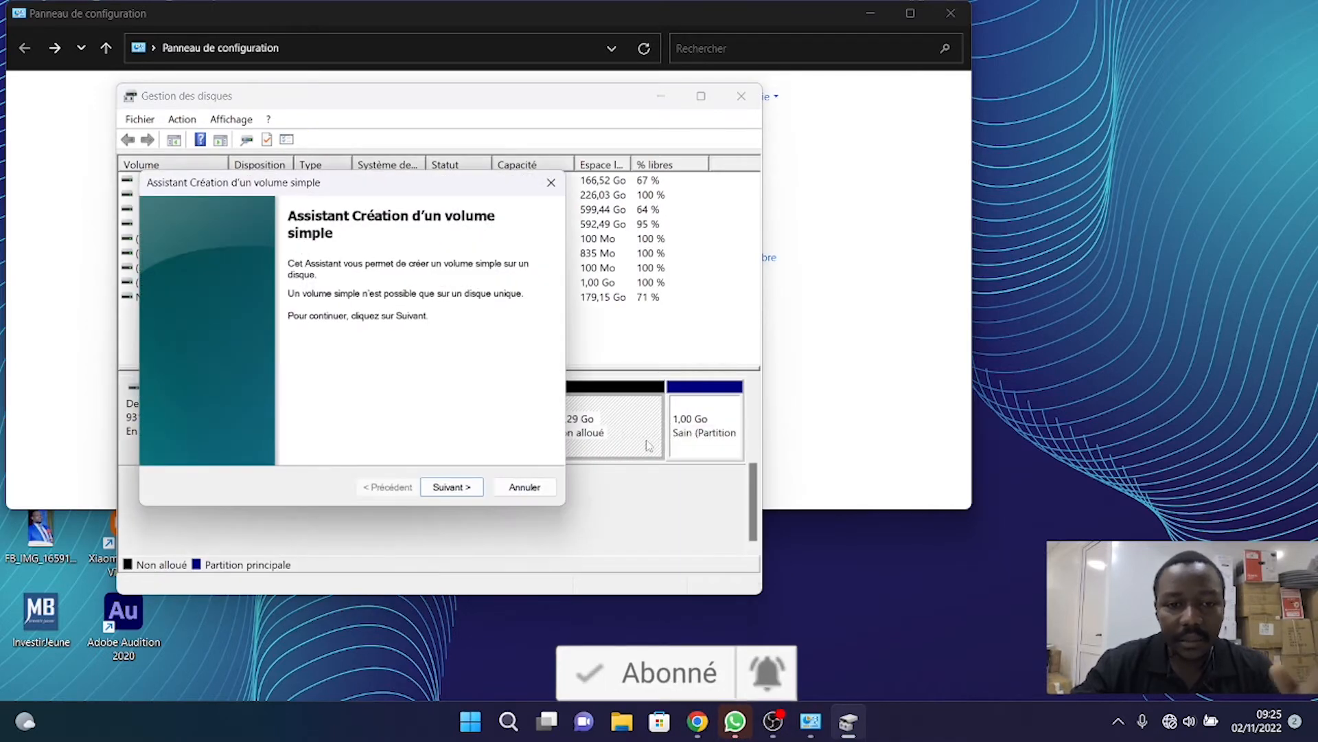
left_click(451, 487)
left_click(452, 486)
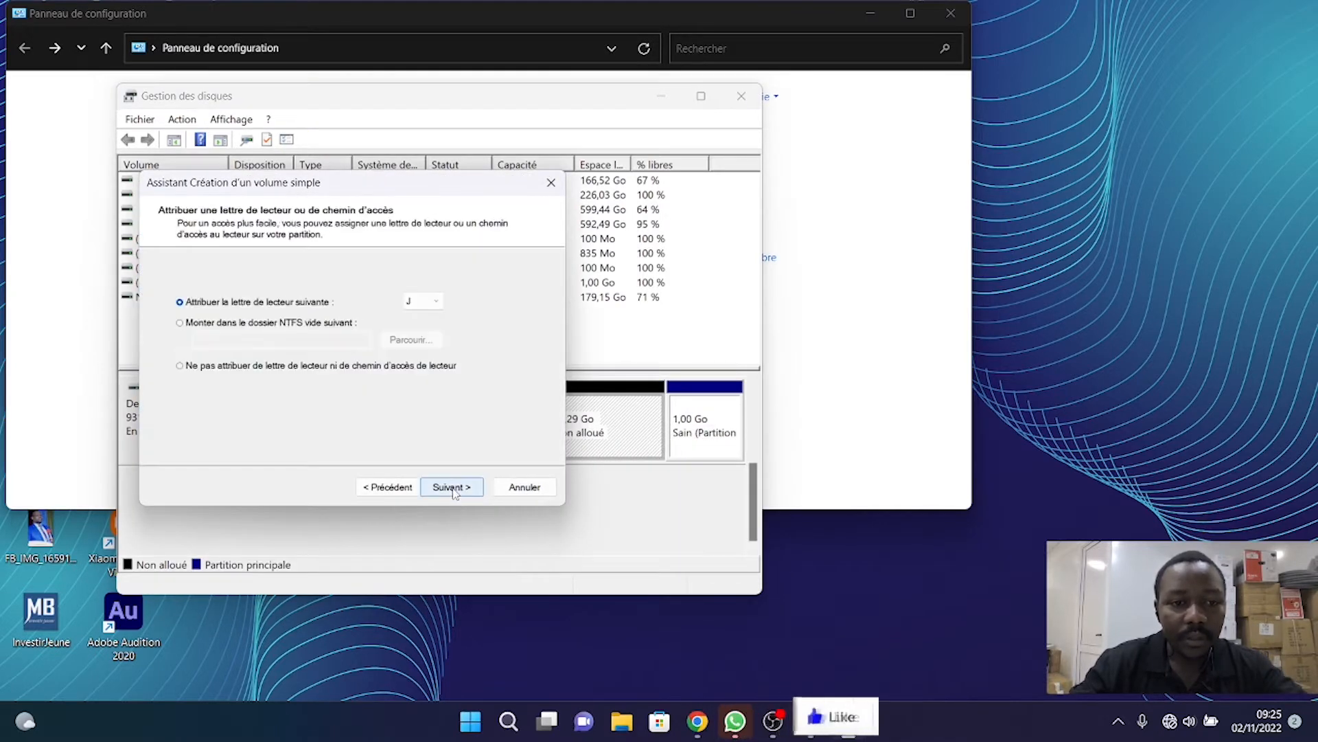
left_click(452, 487)
left_click(452, 486)
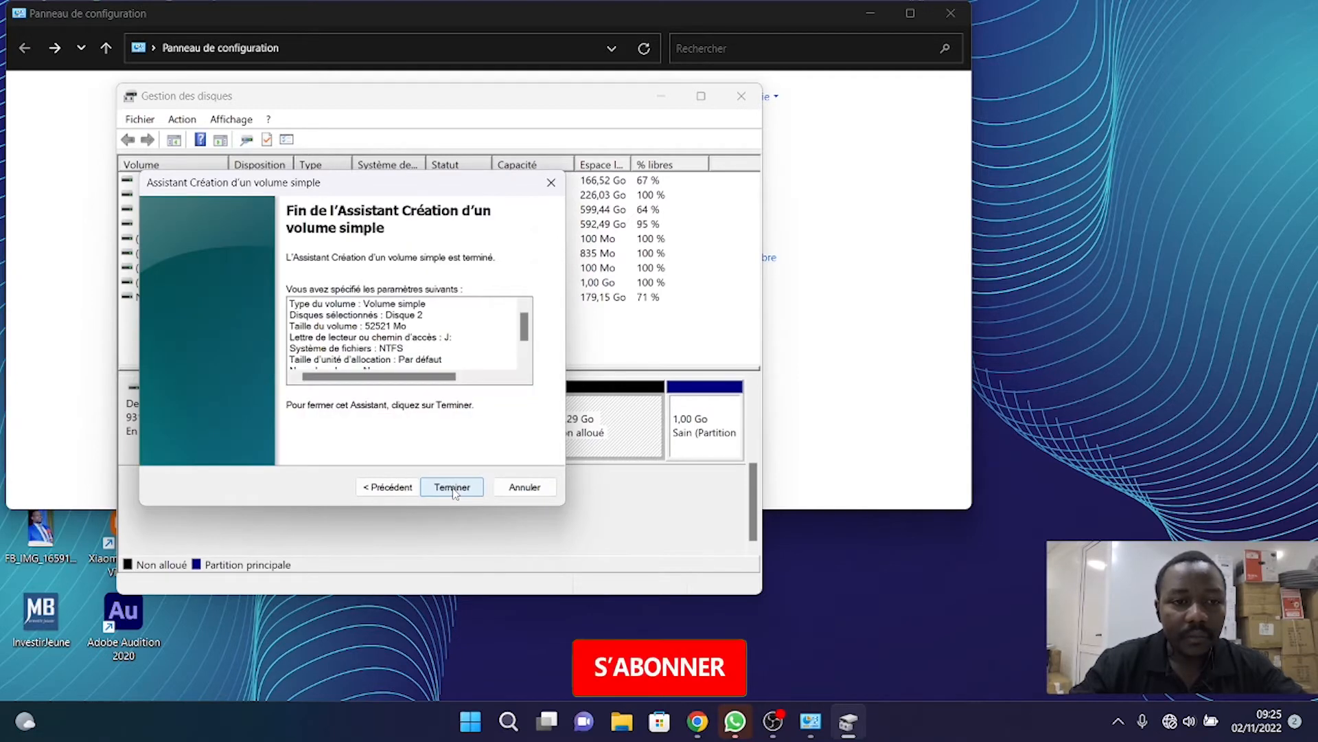
- Name the new volume SAUVEGARDE and finish creating it with NTFS, default allocation unit size and quick formatting
left_click(411, 487)
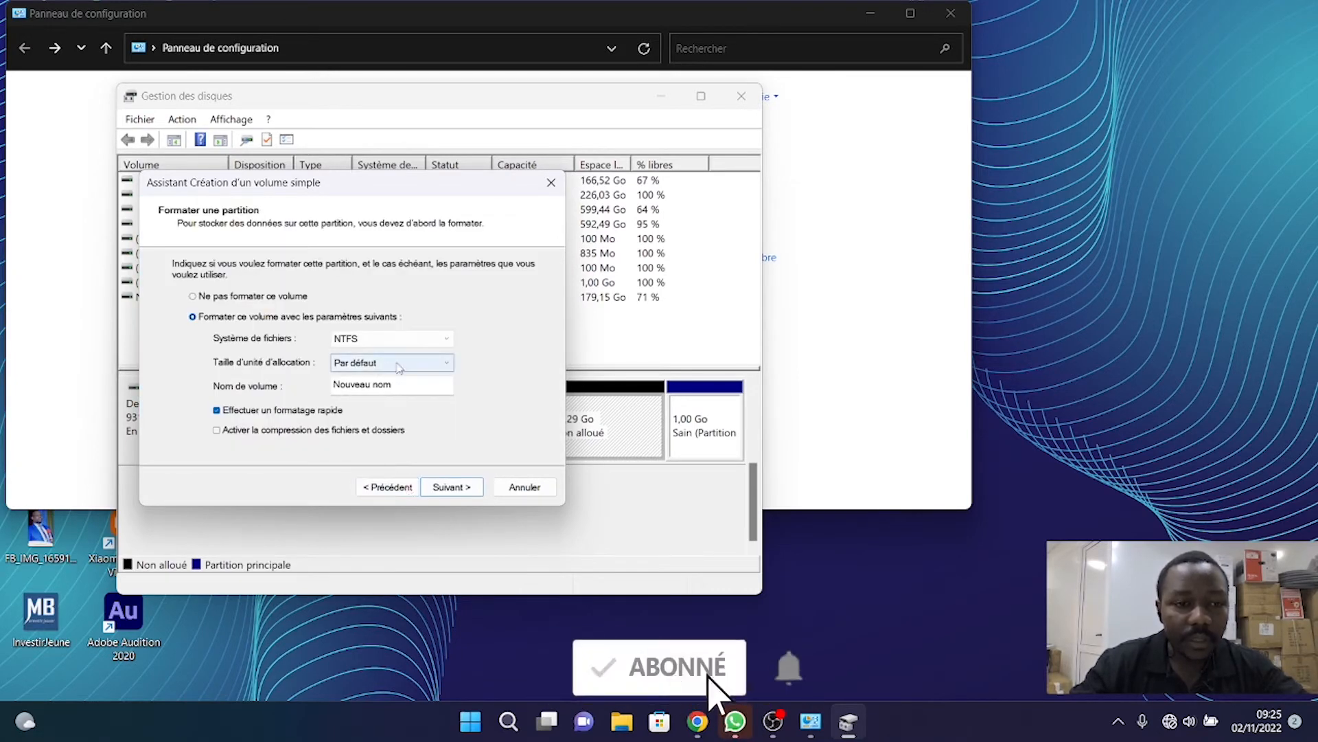
left_click(392, 362)
left_click(392, 377)
left_click_drag(396, 388, 317, 393)
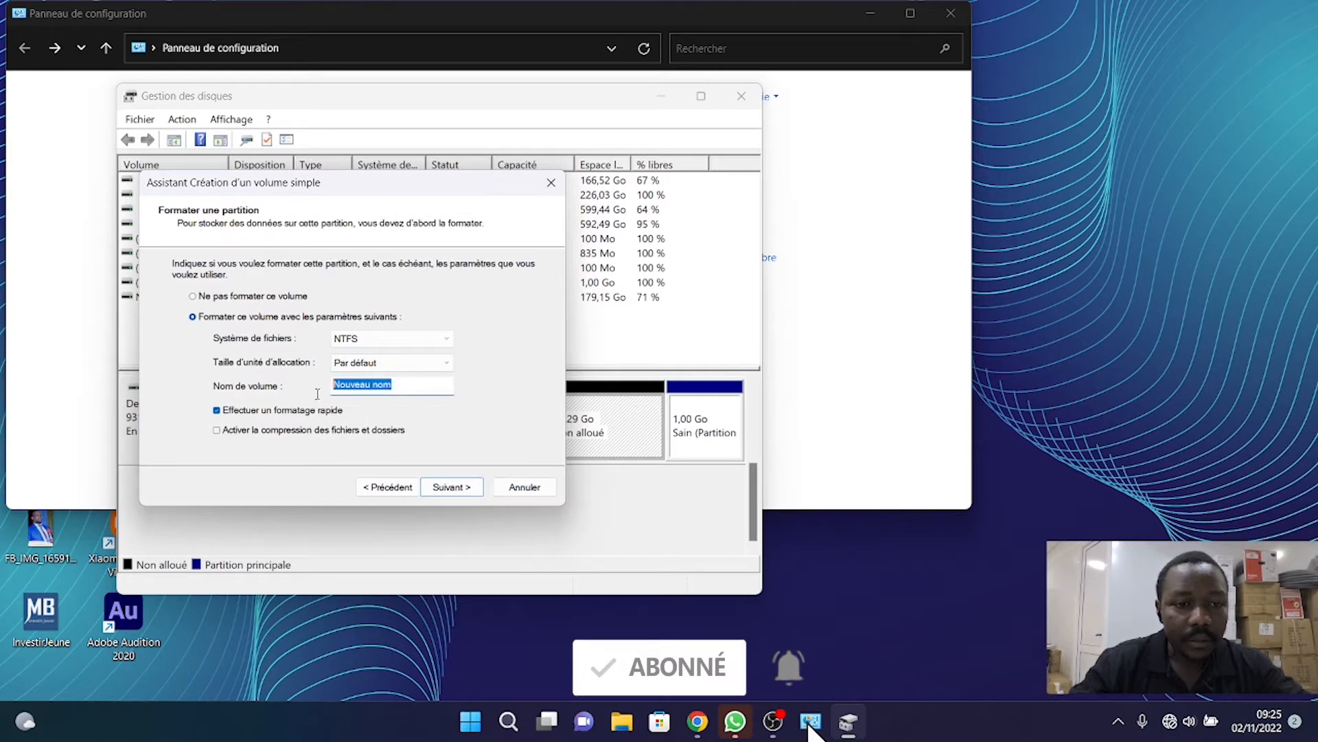
type("SAU")
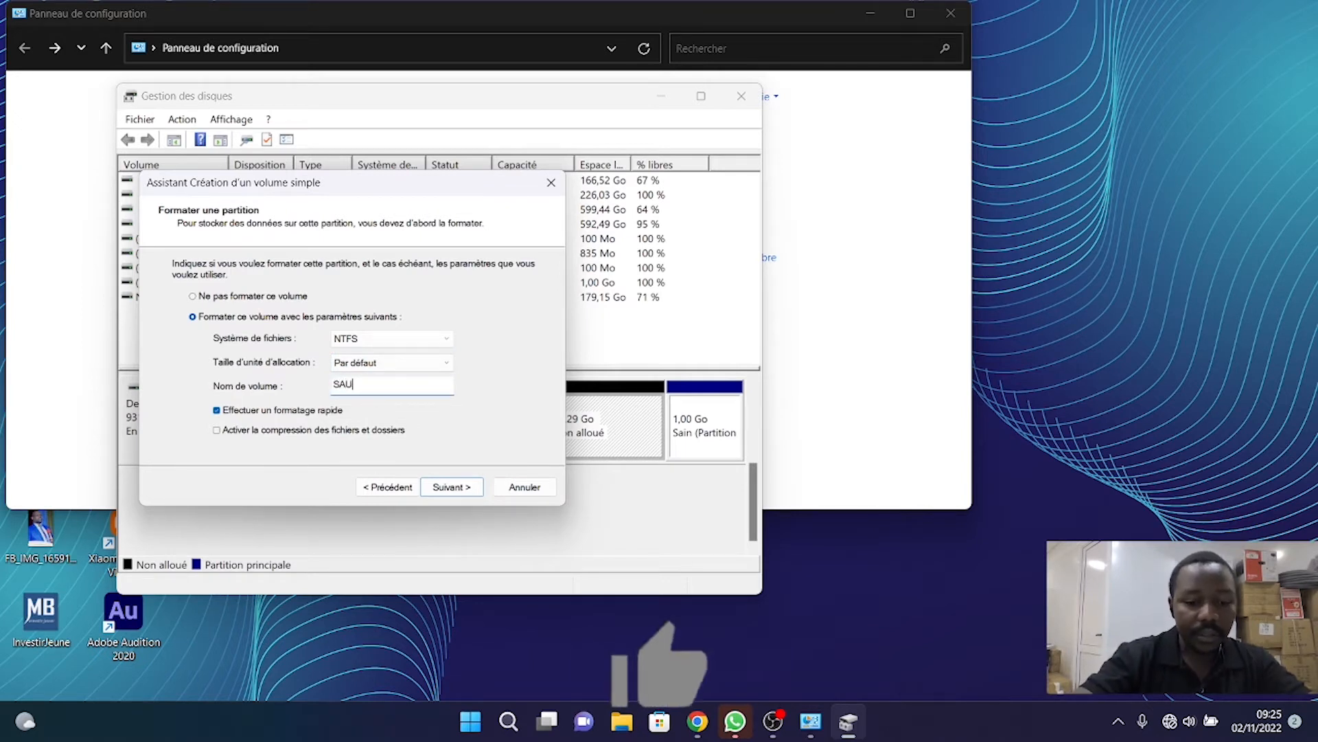
type("VEGARDE")
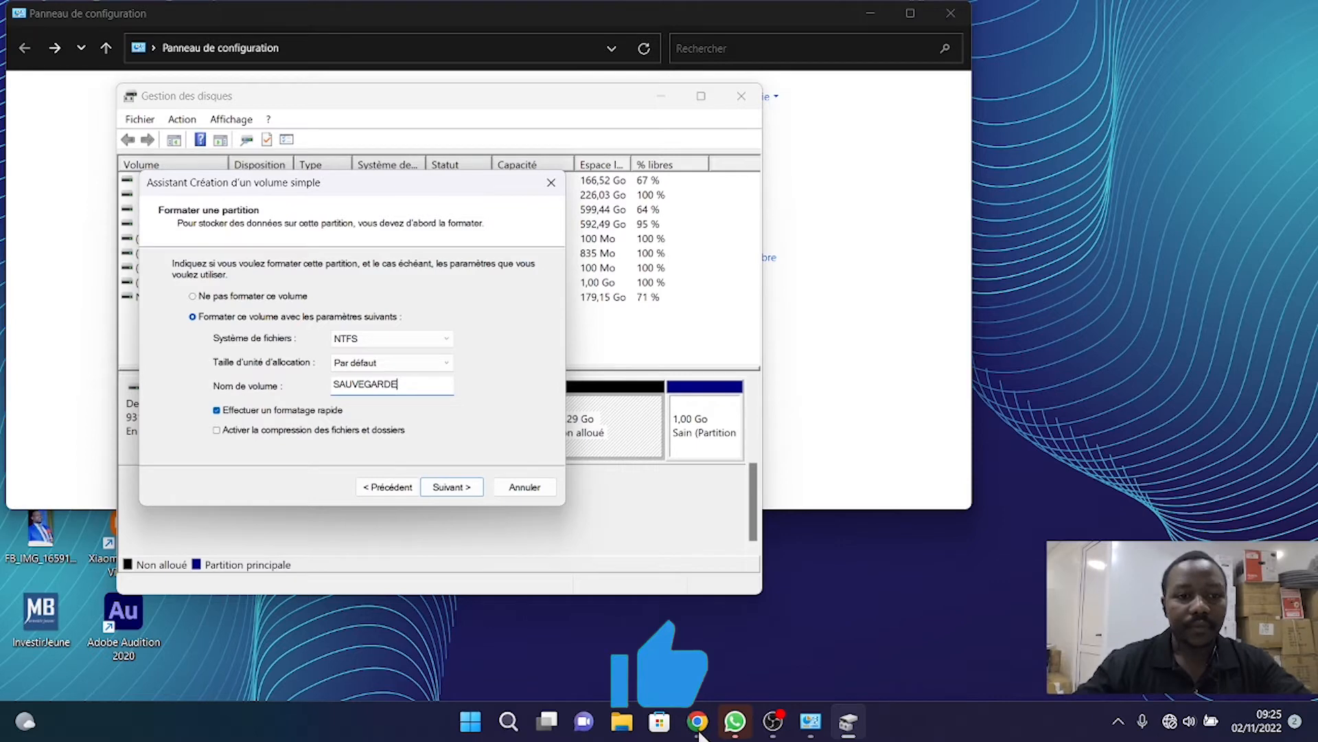
left_click(469, 490)
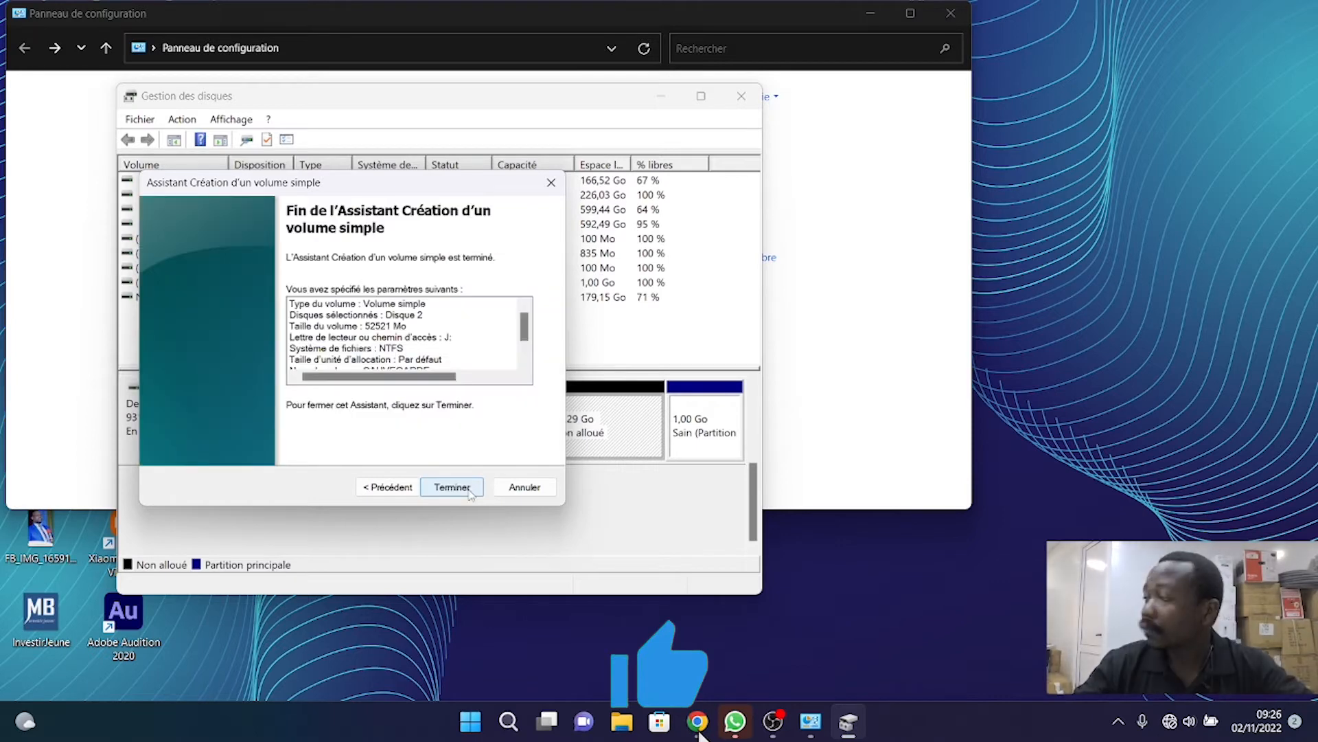
left_click(411, 487)
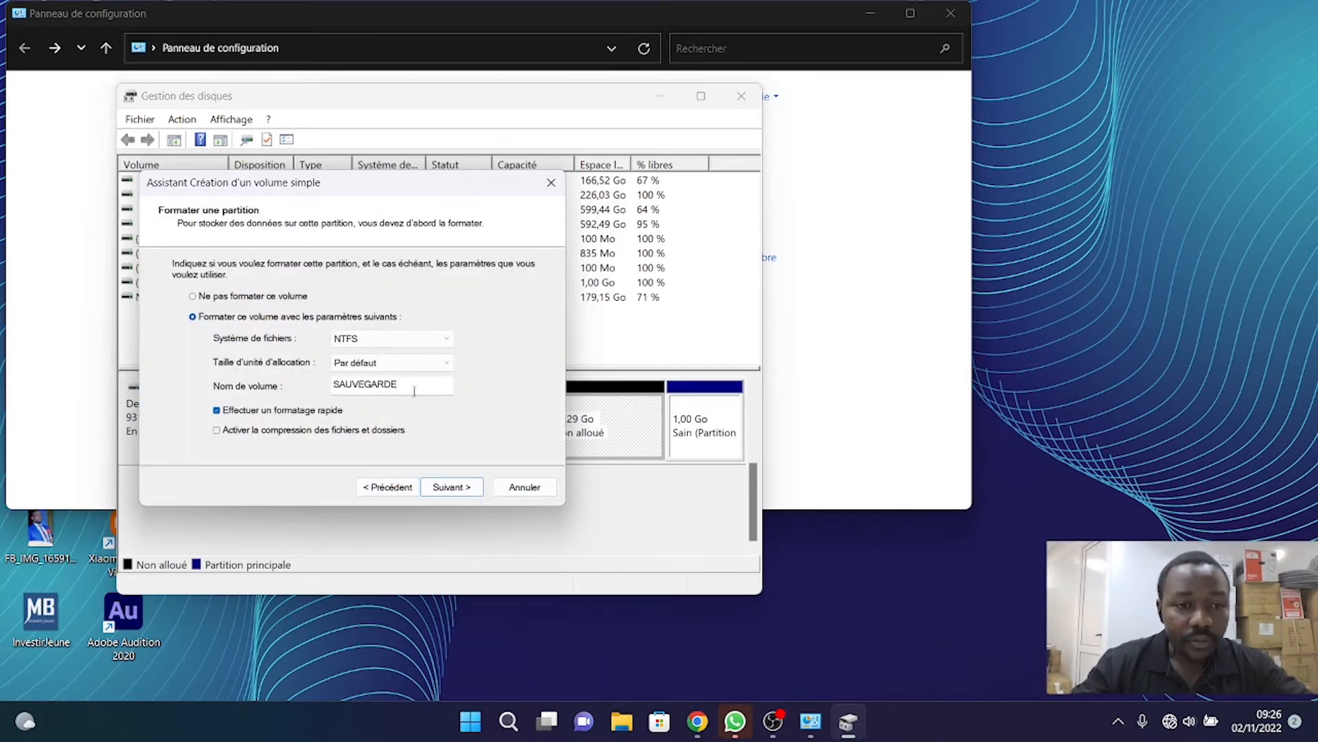
left_click(449, 485)
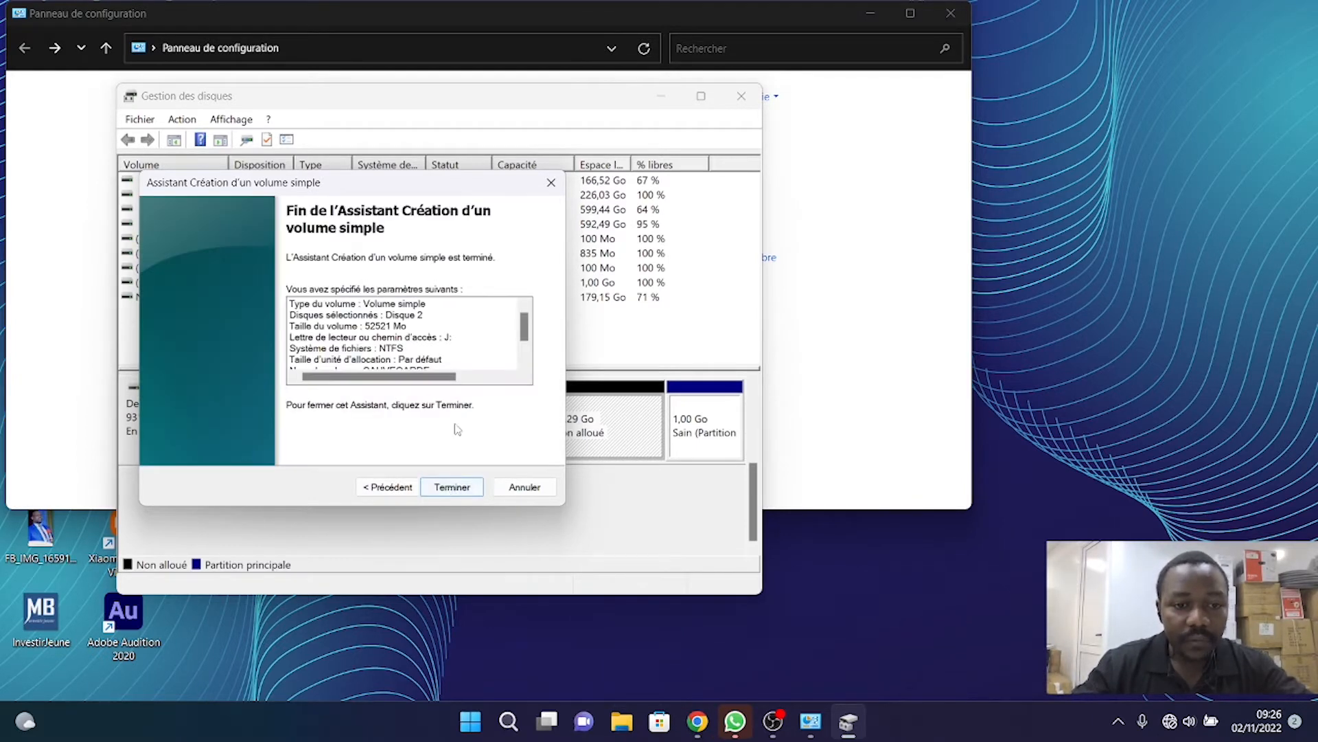
left_click(452, 487)
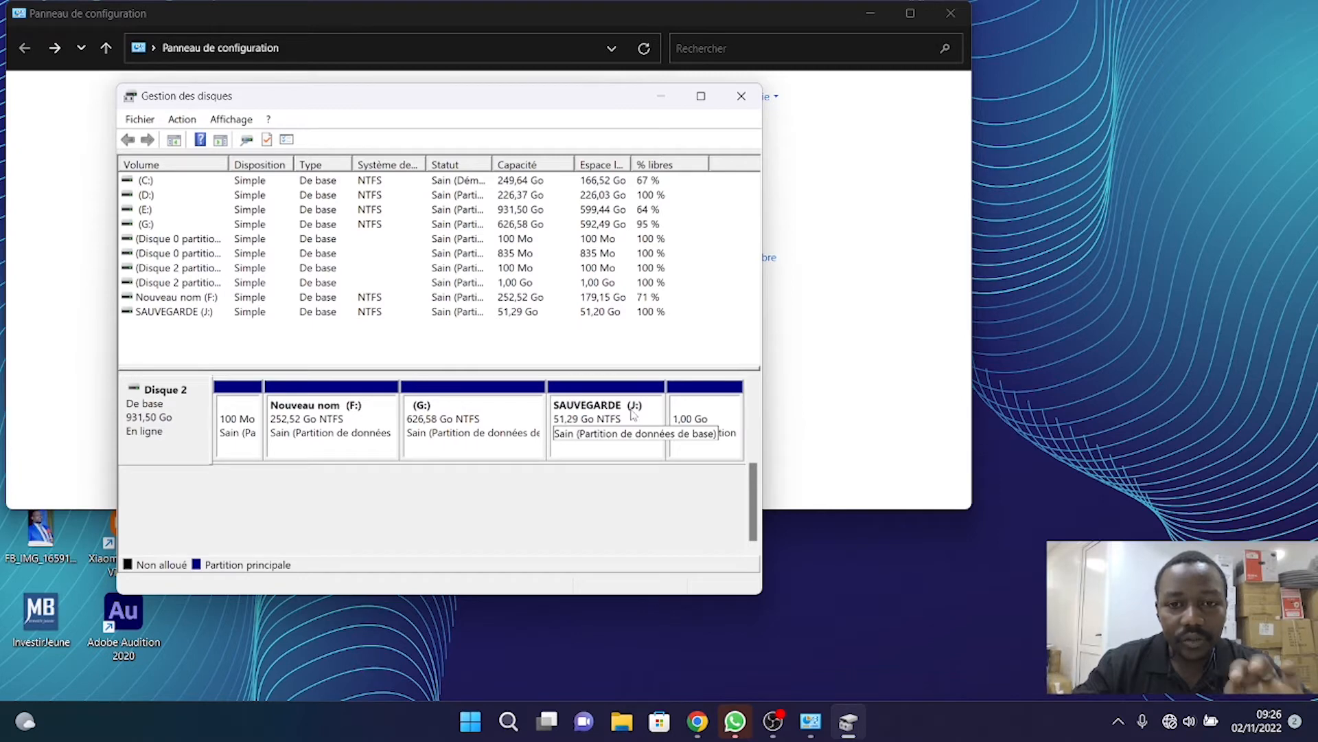
- Close Disk Management and the Control Panel, check for the SAUVEGARDE (J:) drive in Ce PC, and close that window
left_click(742, 96)
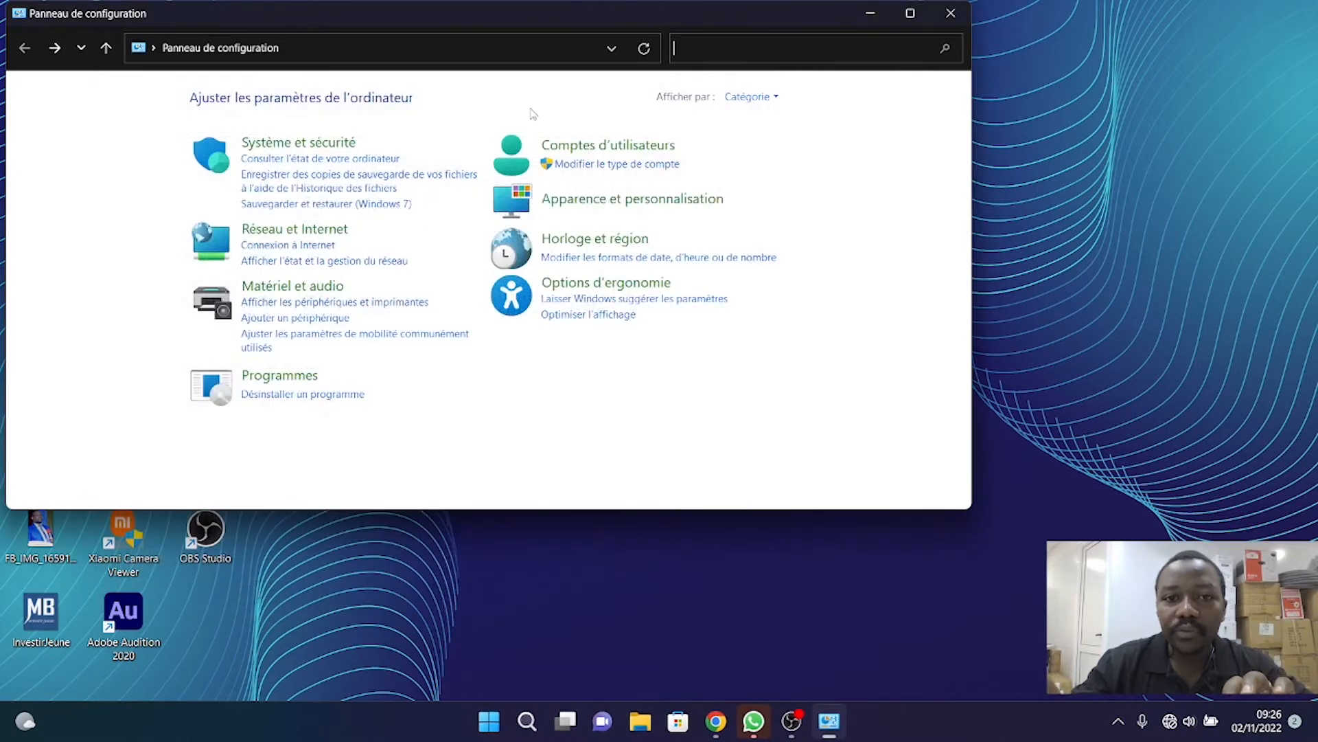
left_click(951, 13)
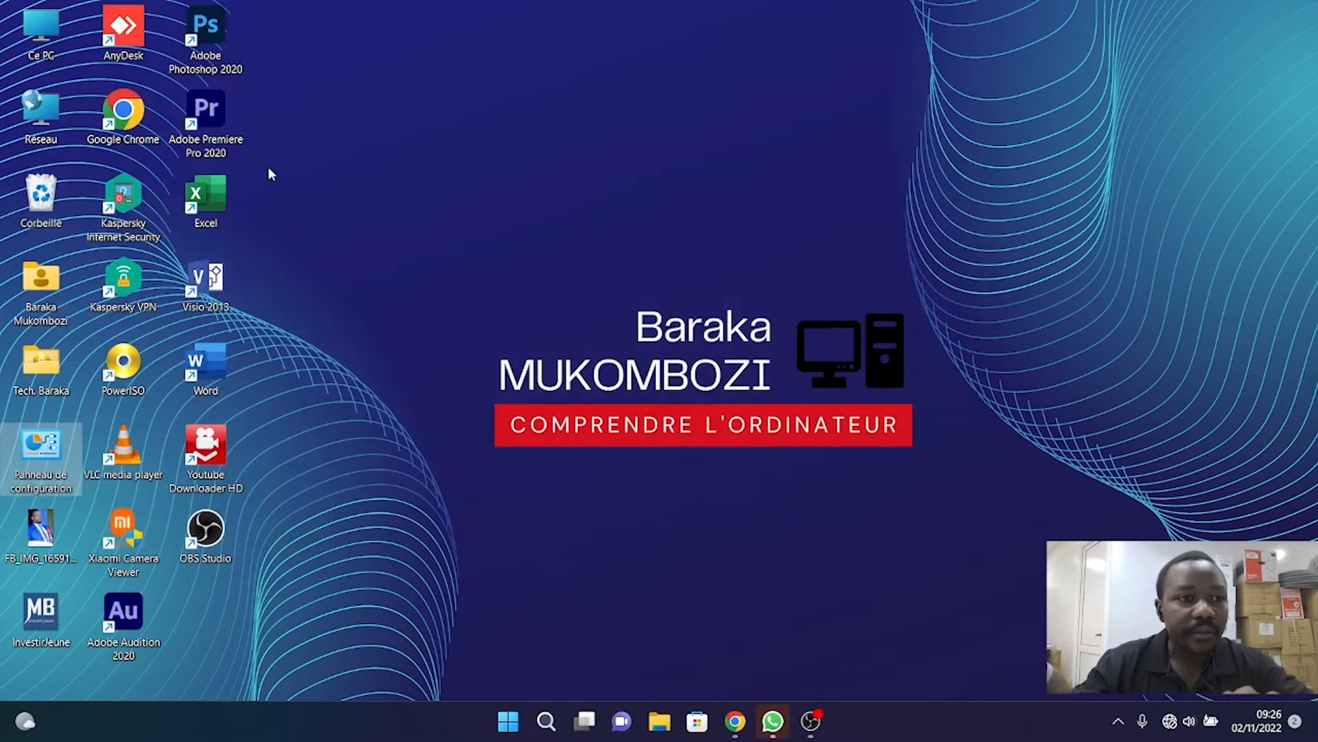
double_click(12, 64)
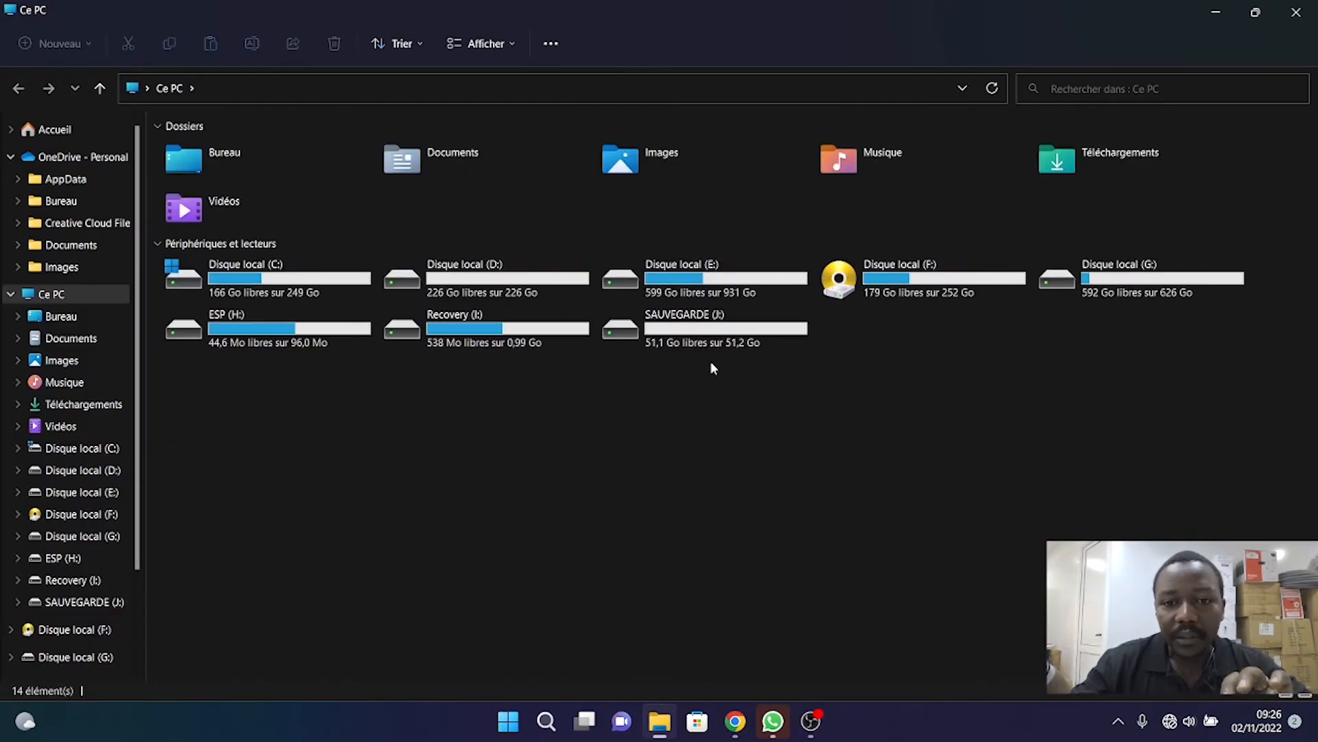
left_click(714, 342)
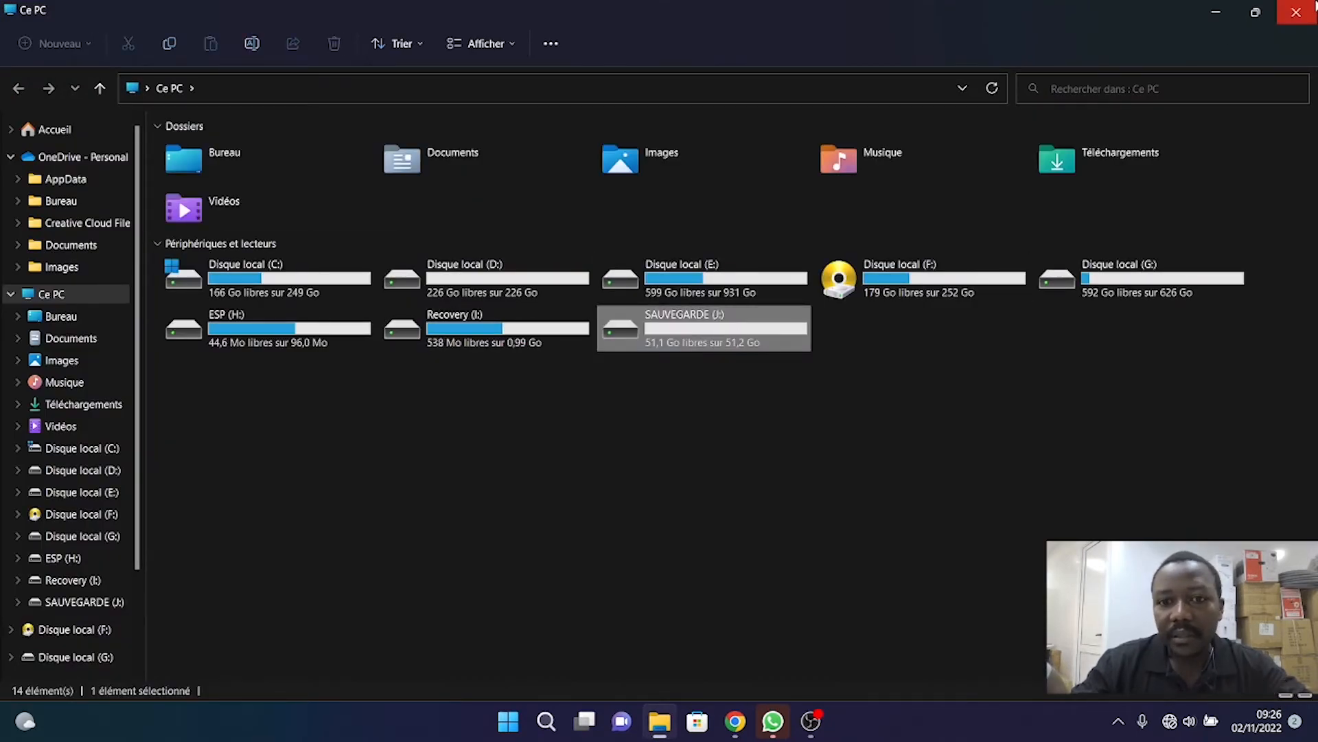
left_click(1313, 7)
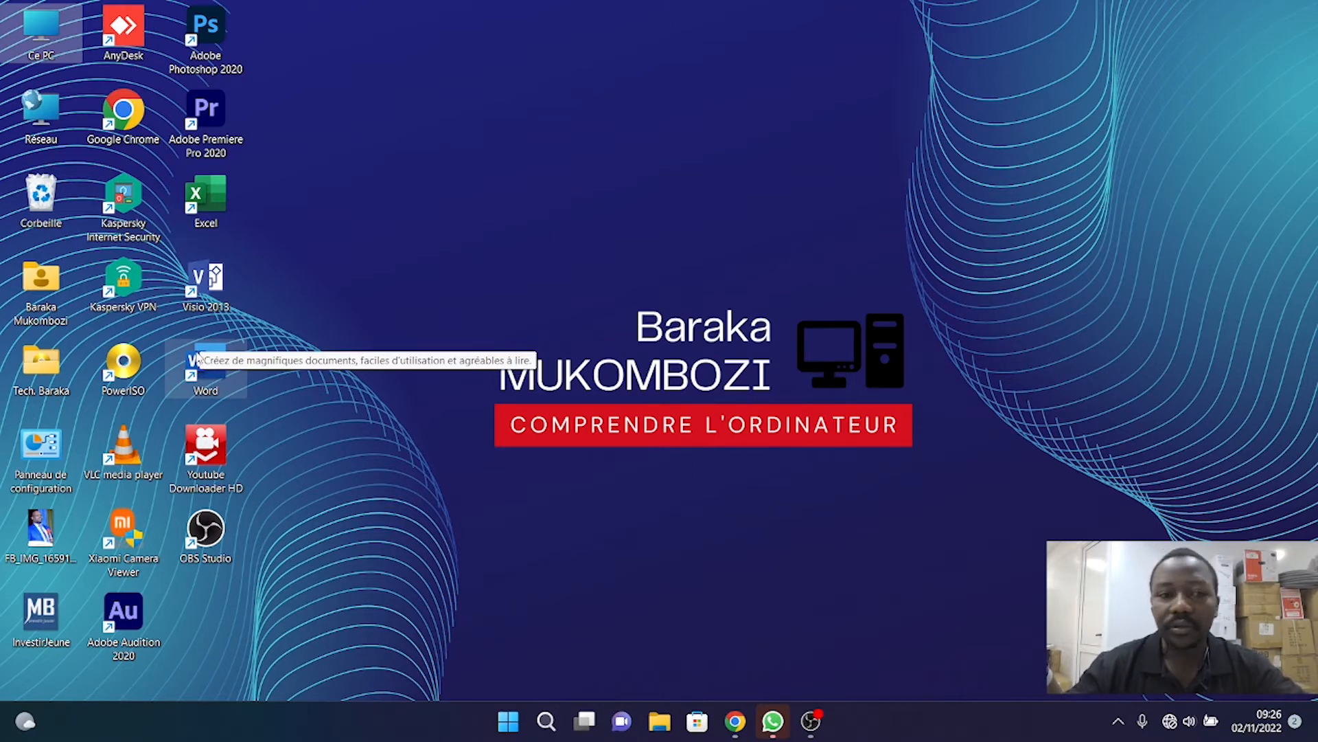
right_click(397, 184)
left_click(421, 295)
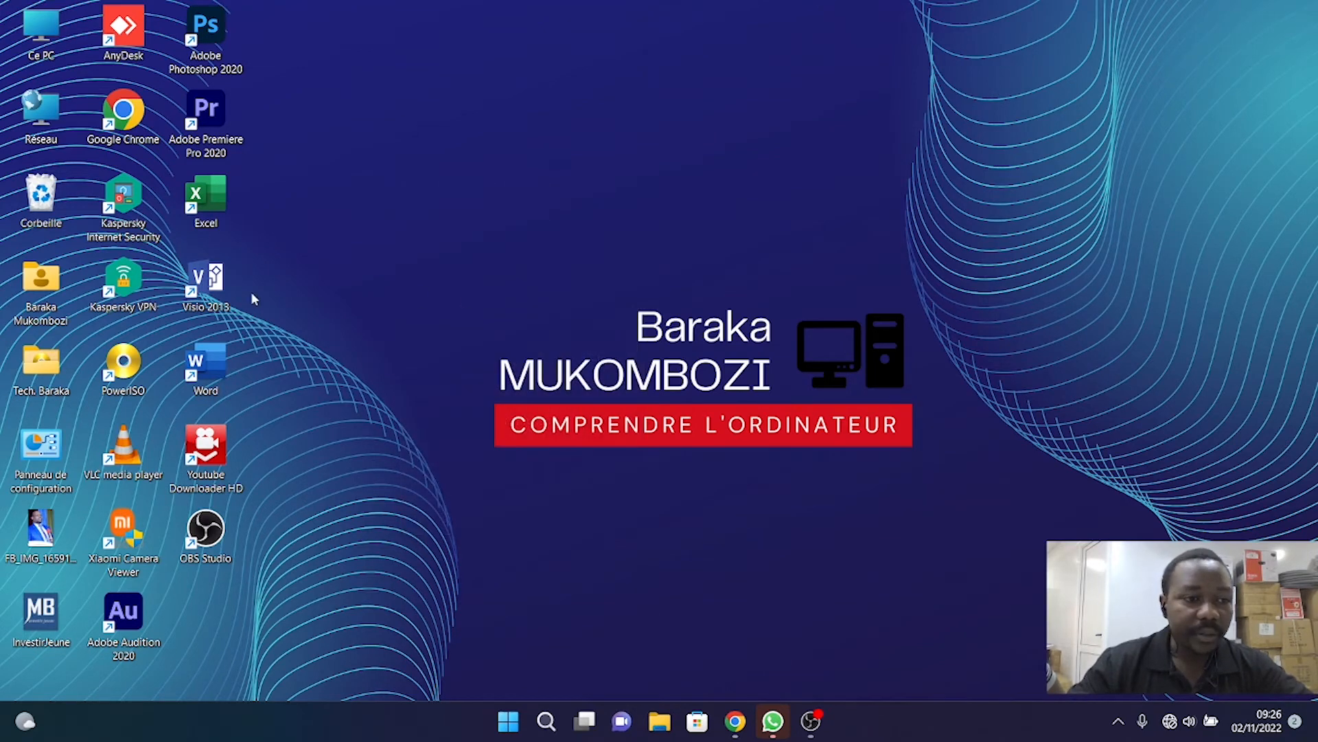
- Start creating a system image from Sauvegarder et restaurer (Windows 7) and choose hard disk SAUVEGARDE (J:) as the destination
double_click(43, 453)
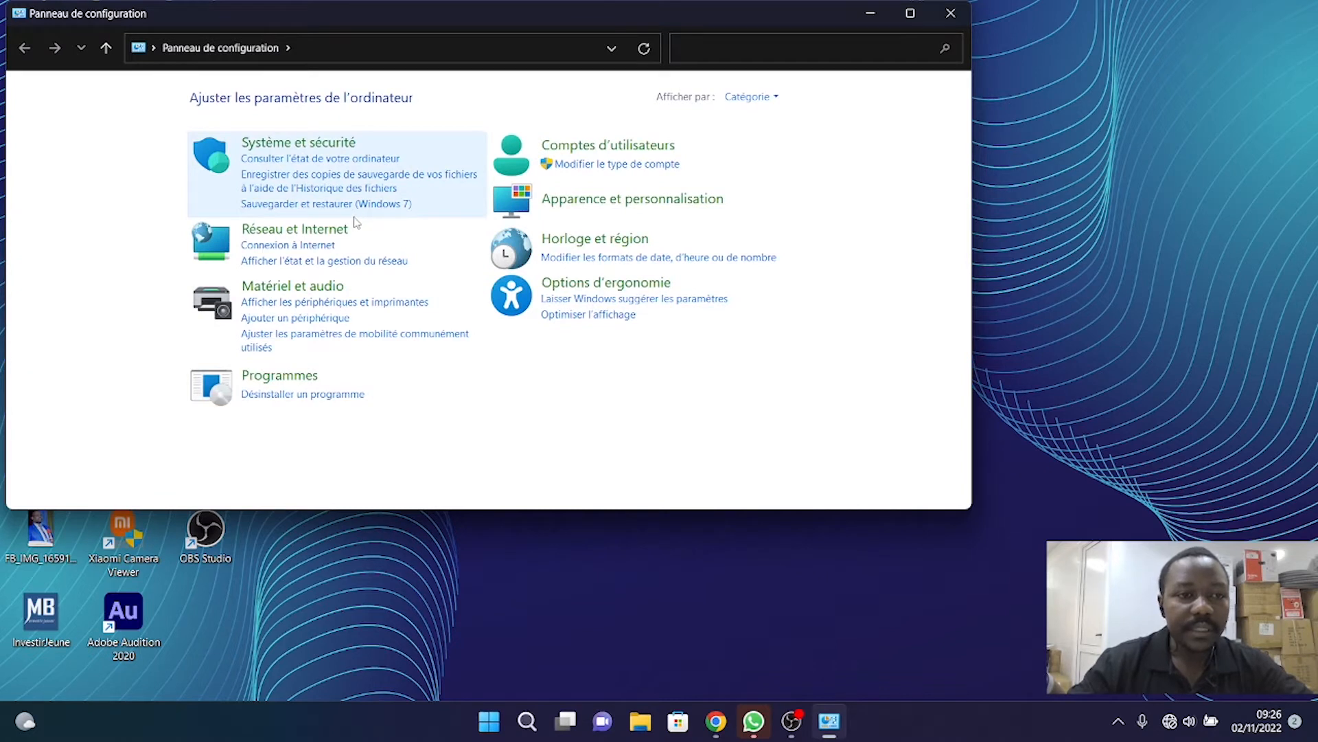
left_click(273, 205)
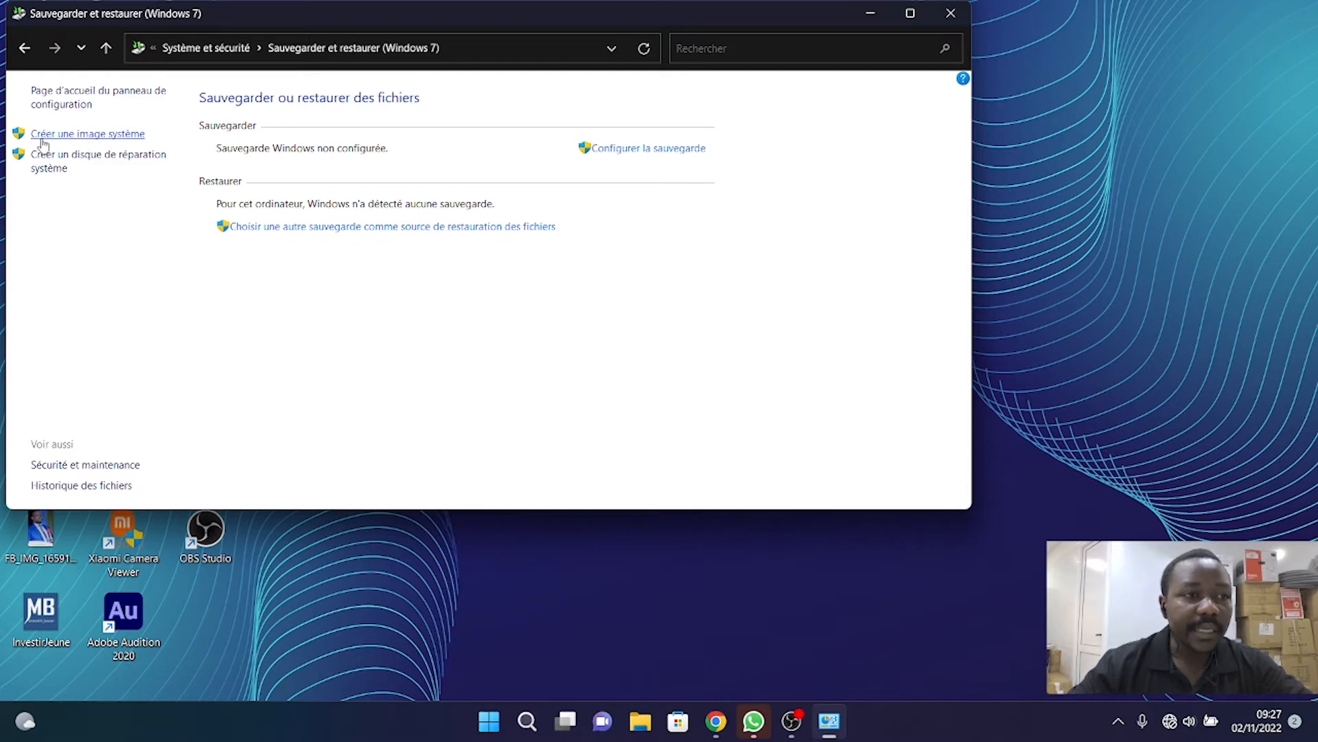
left_click(110, 143)
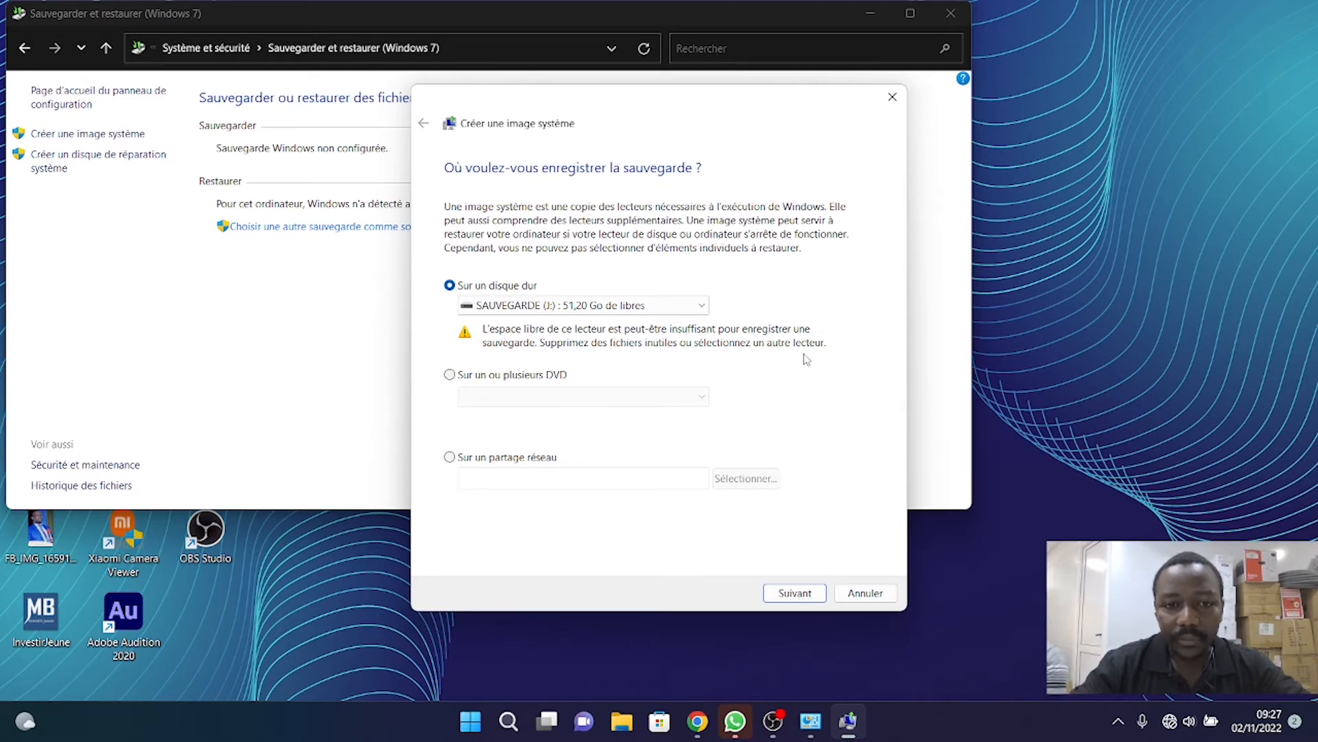
left_click(671, 309)
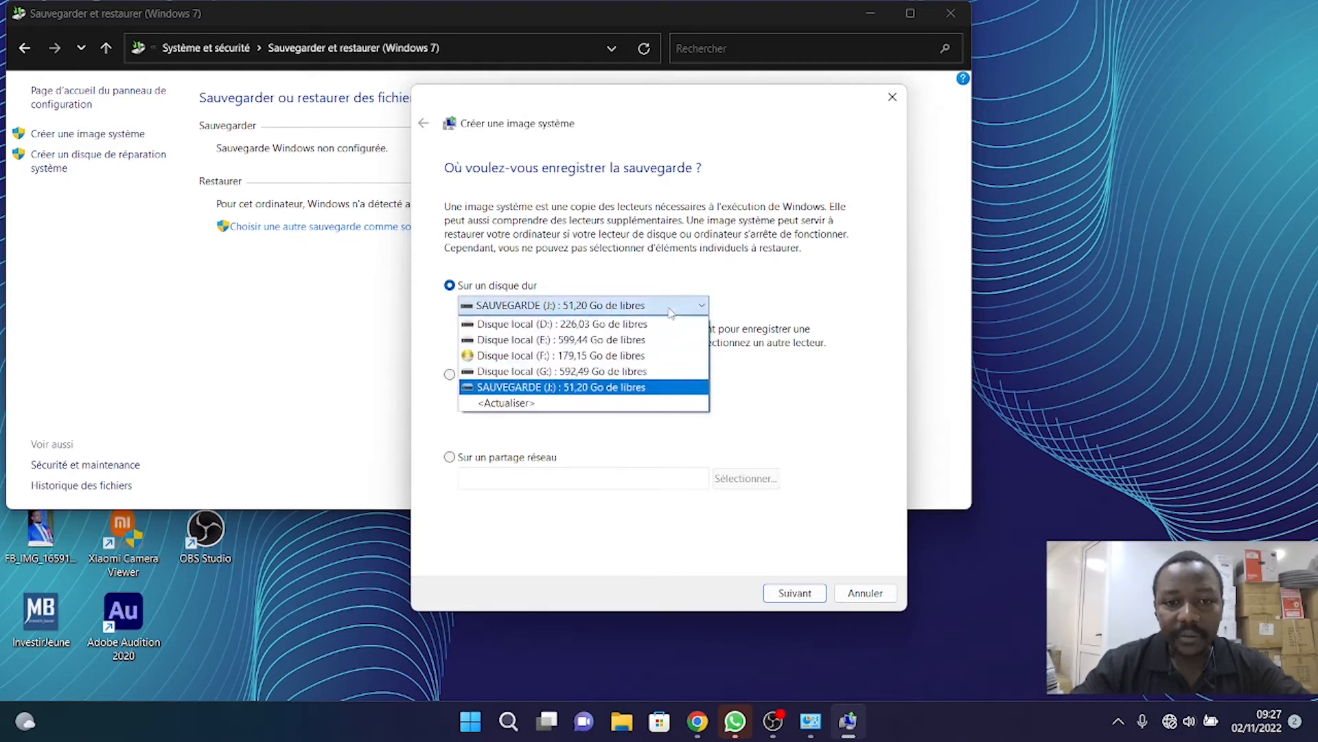
left_click(640, 388)
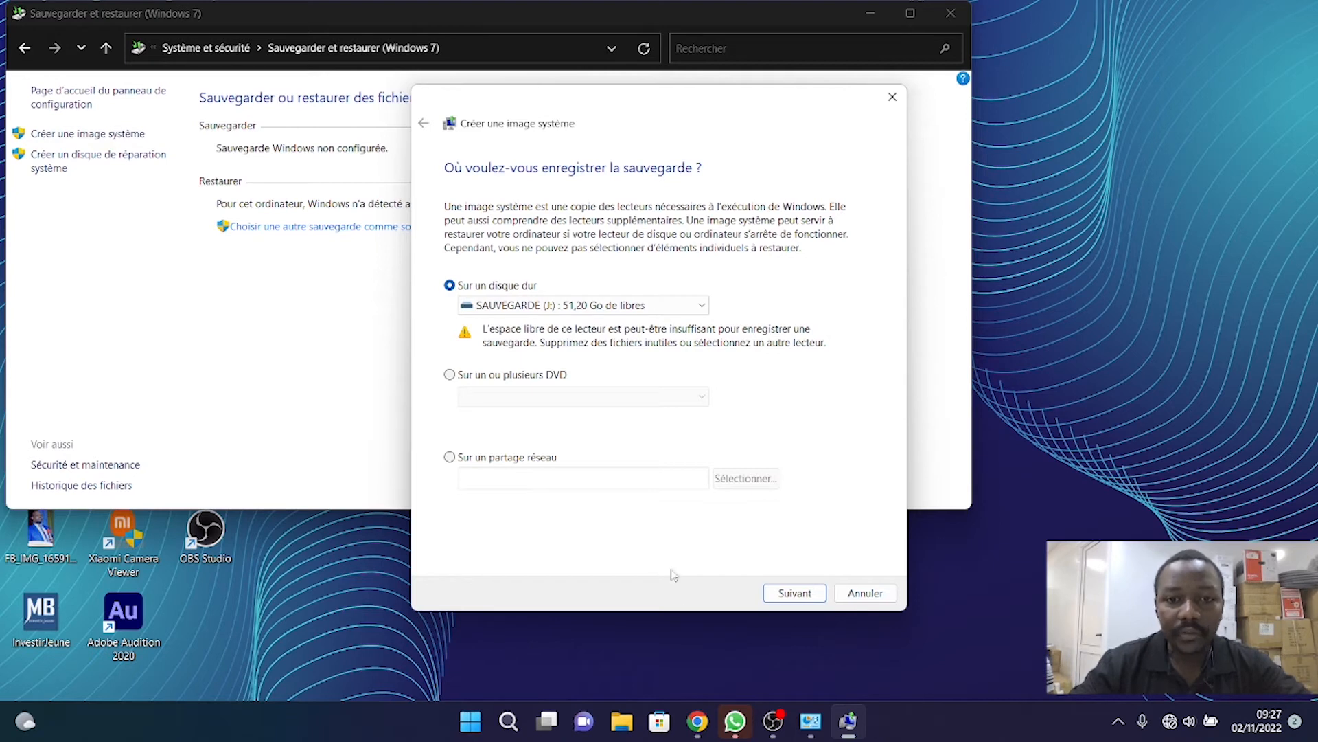
- Switch to Disk Management and delete the SAUVEGARDE (J:) volume on Disque 2 to free its space for a larger partition
left_click(811, 721)
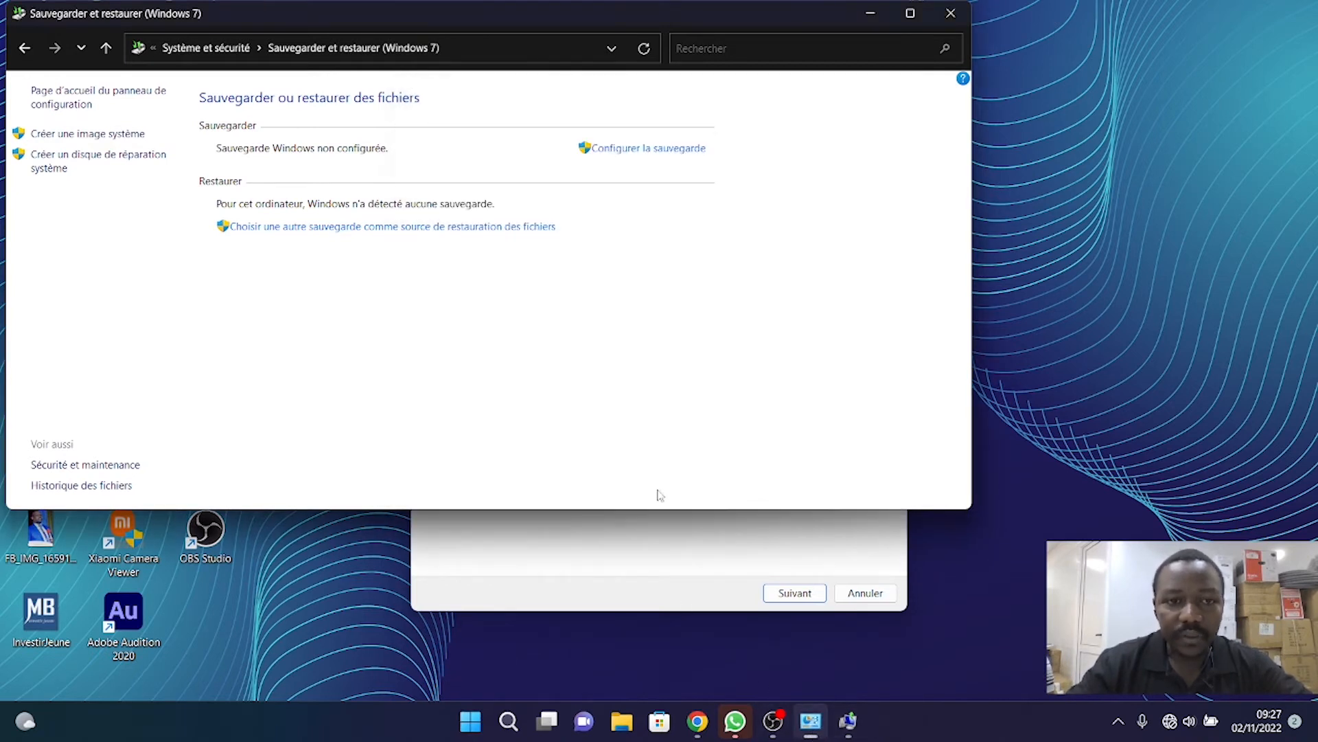
right_click(471, 721)
left_click(474, 401)
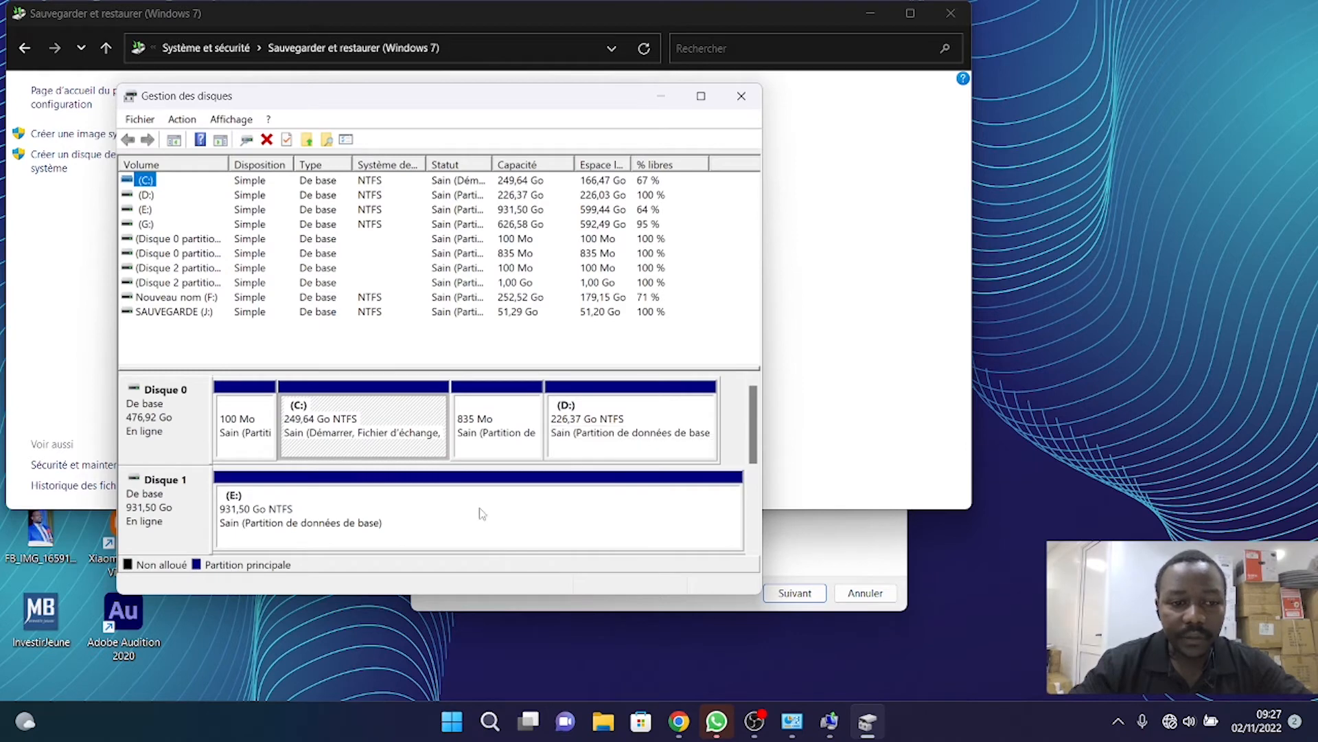
left_click(492, 502)
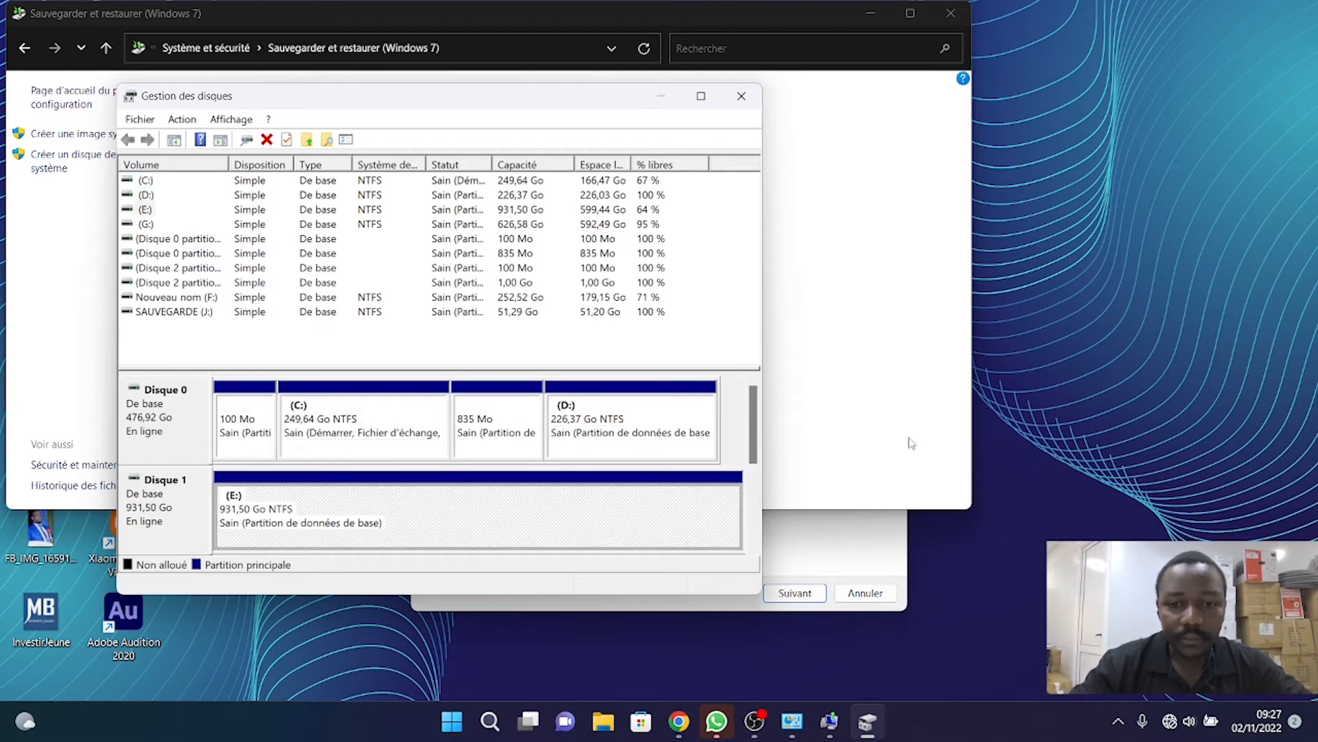
left_click_drag(753, 431, 731, 503)
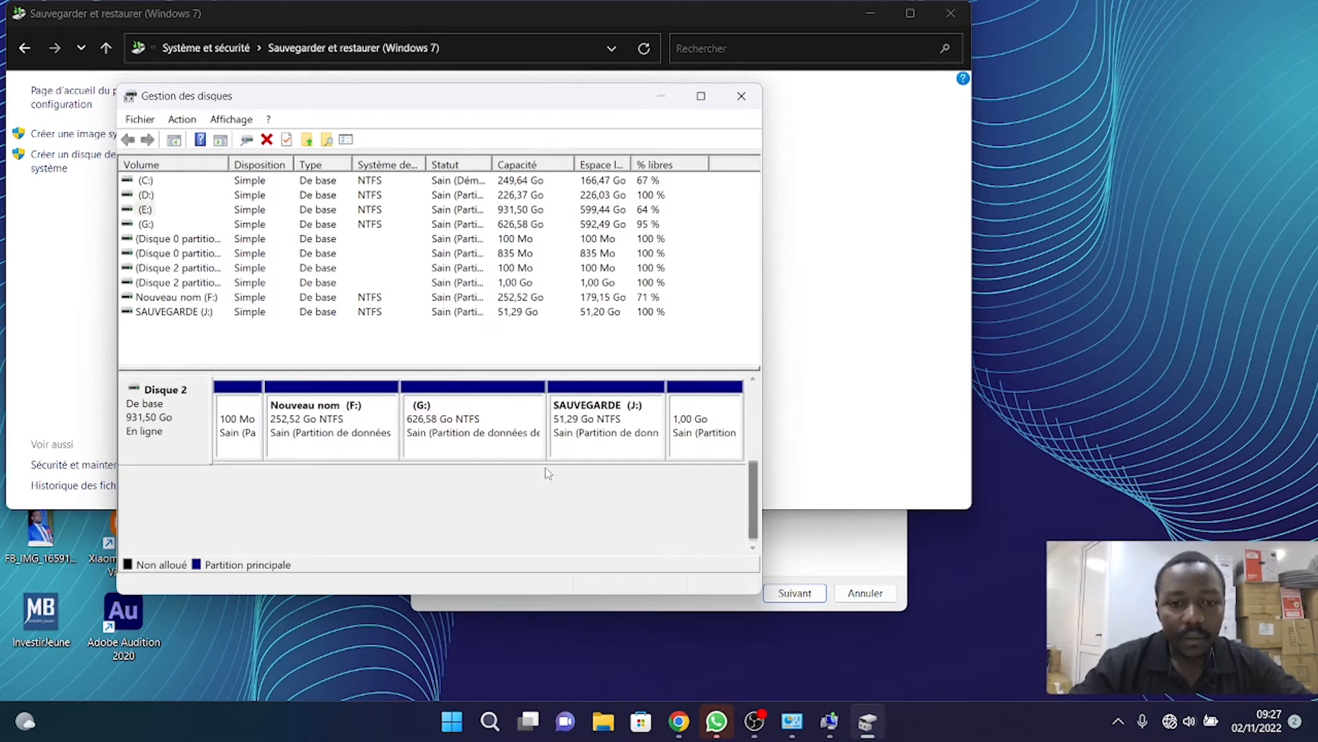
right_click(580, 433)
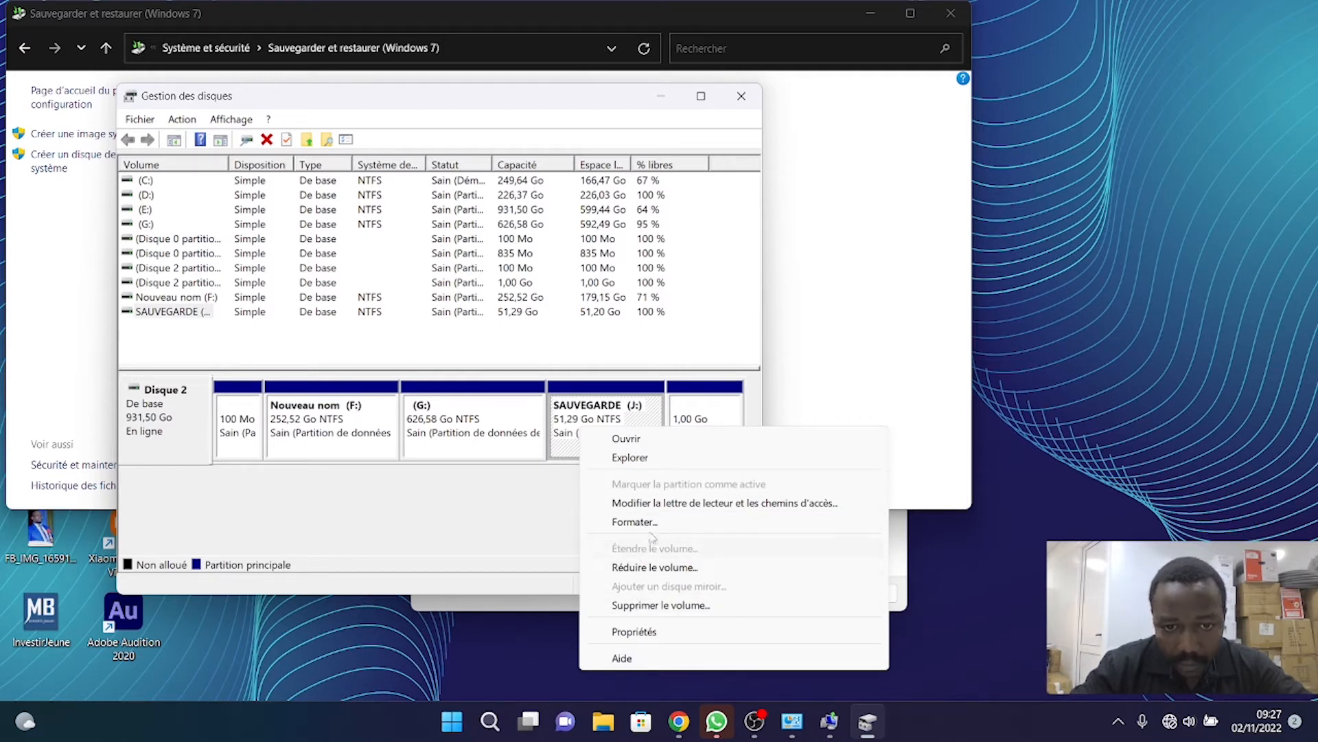
left_click(653, 605)
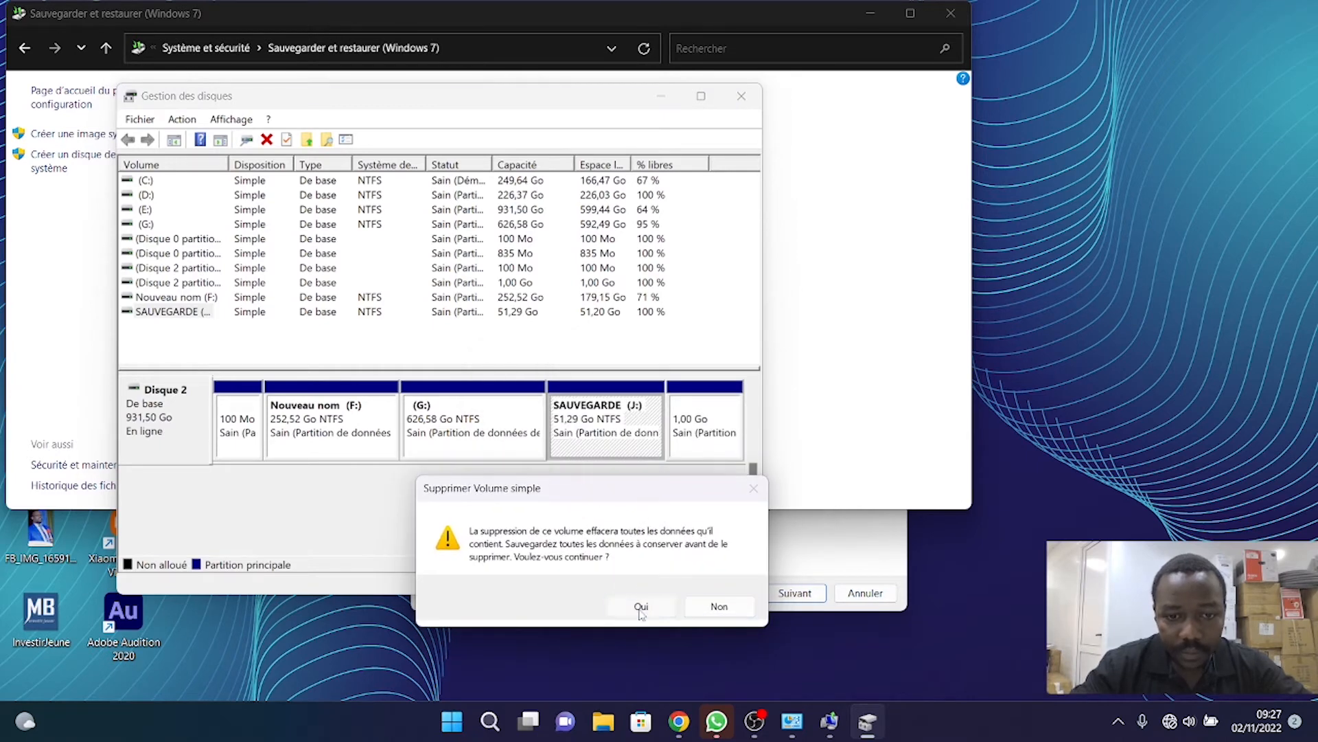
left_click(641, 605)
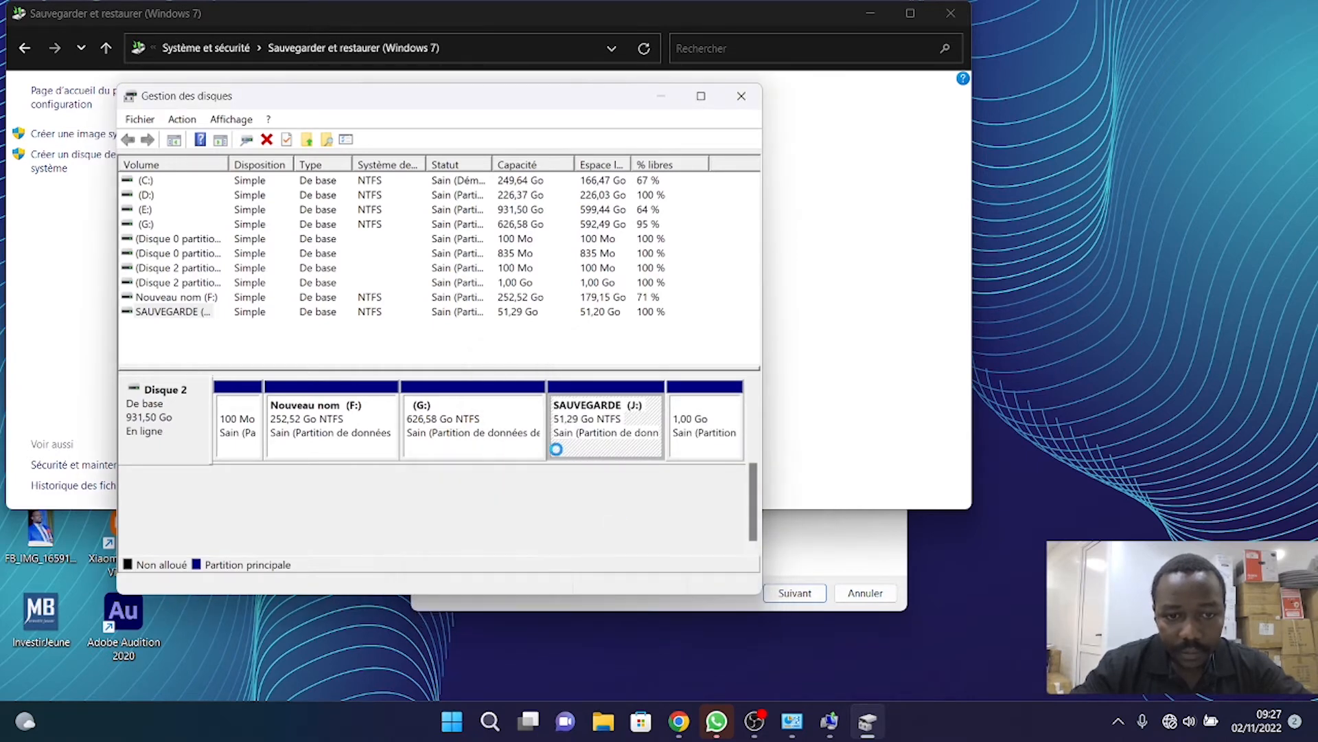
right_click(487, 421)
right_click(587, 403)
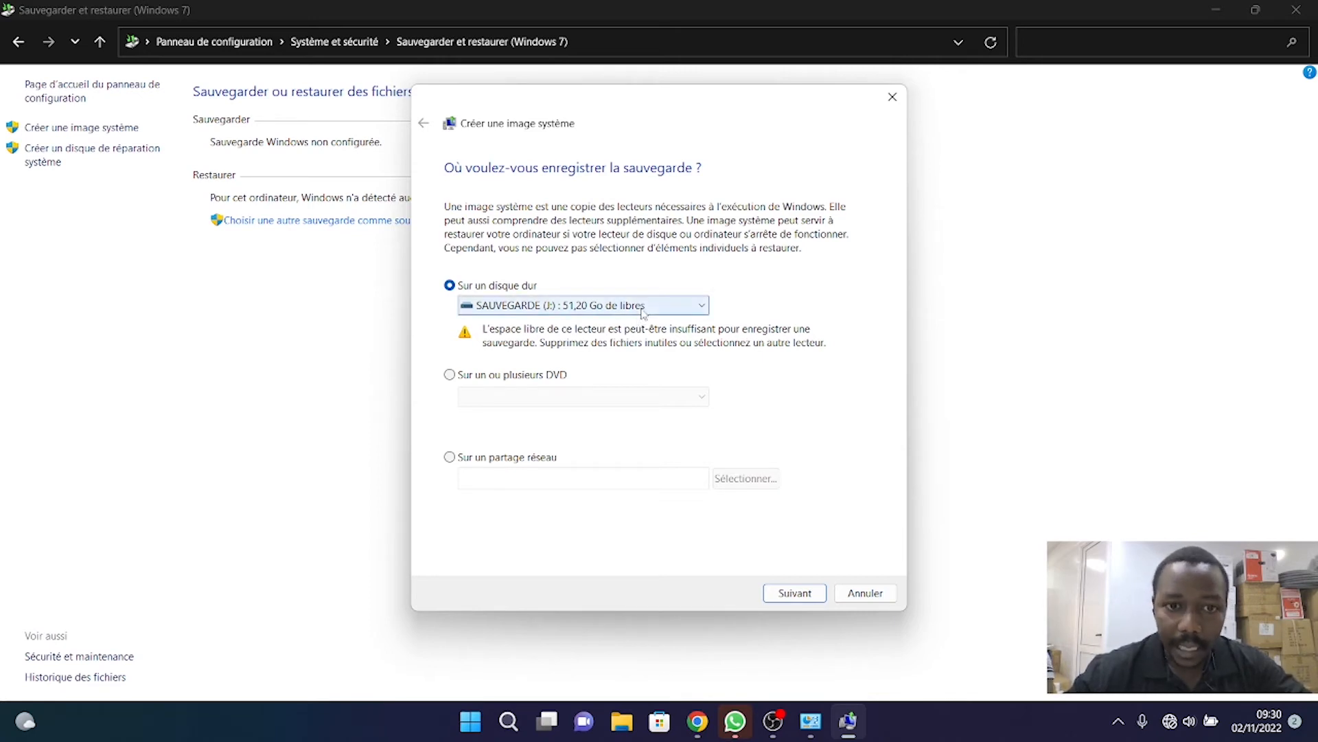
- Refresh the list of destination drives and continue with hard disk SAUVEGARDE (J:) as the system image location
left_click(644, 307)
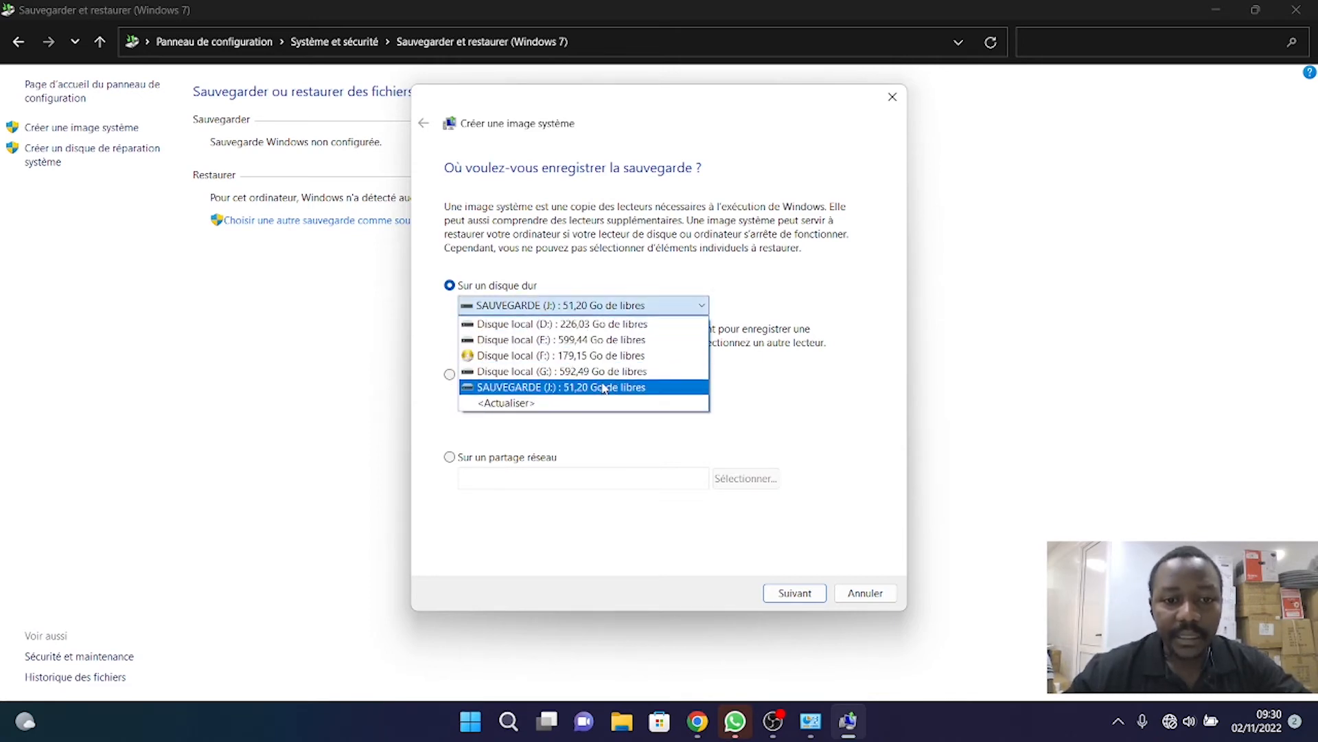
left_click(558, 404)
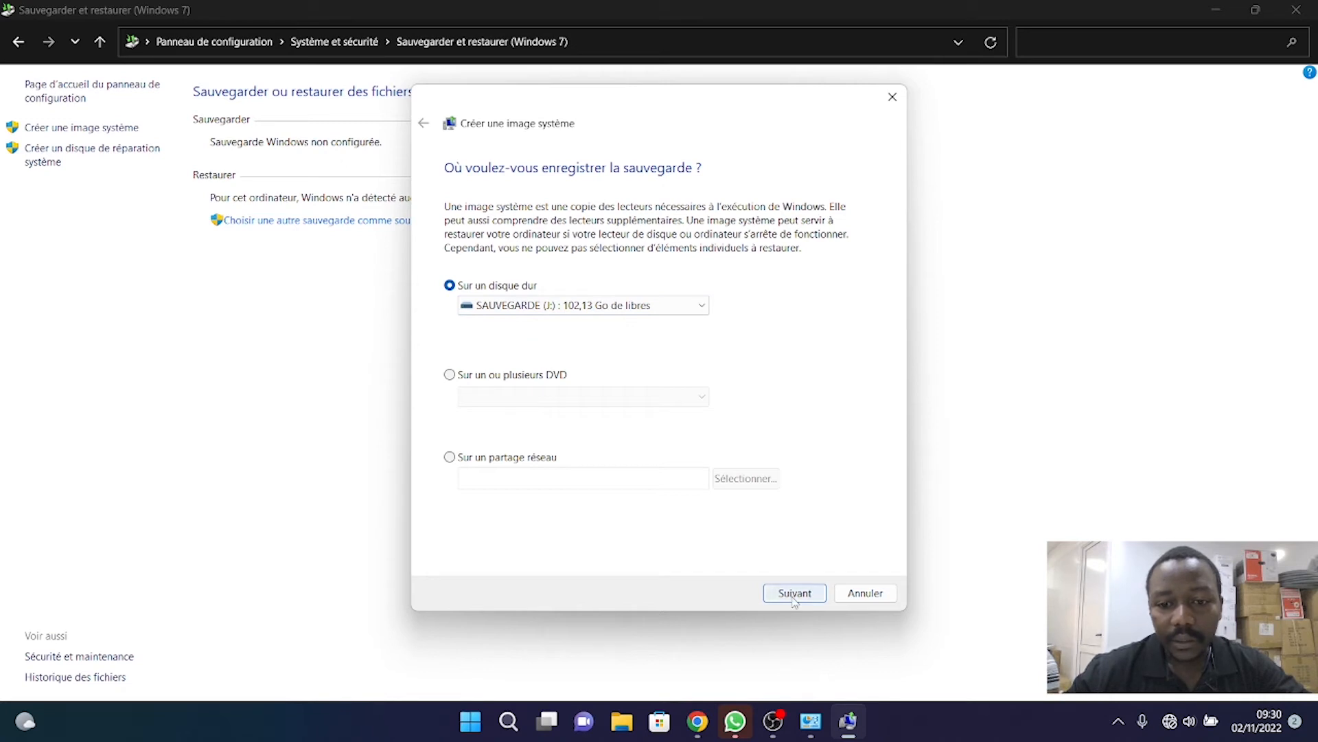
left_click(795, 594)
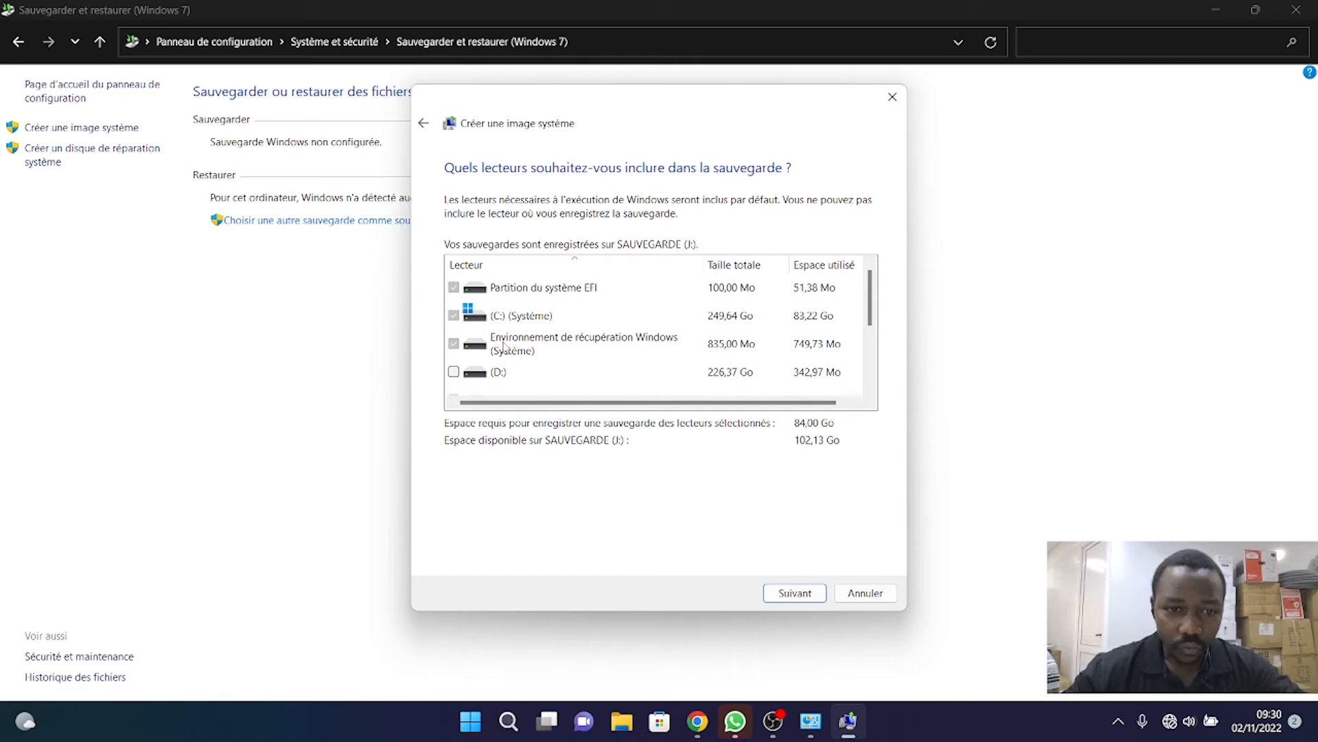
- Review the drives available for inclusion, keep only the default system drives, and start the system image backup
scroll(504, 346, "down", 1)
scroll(507, 334, "up", 1)
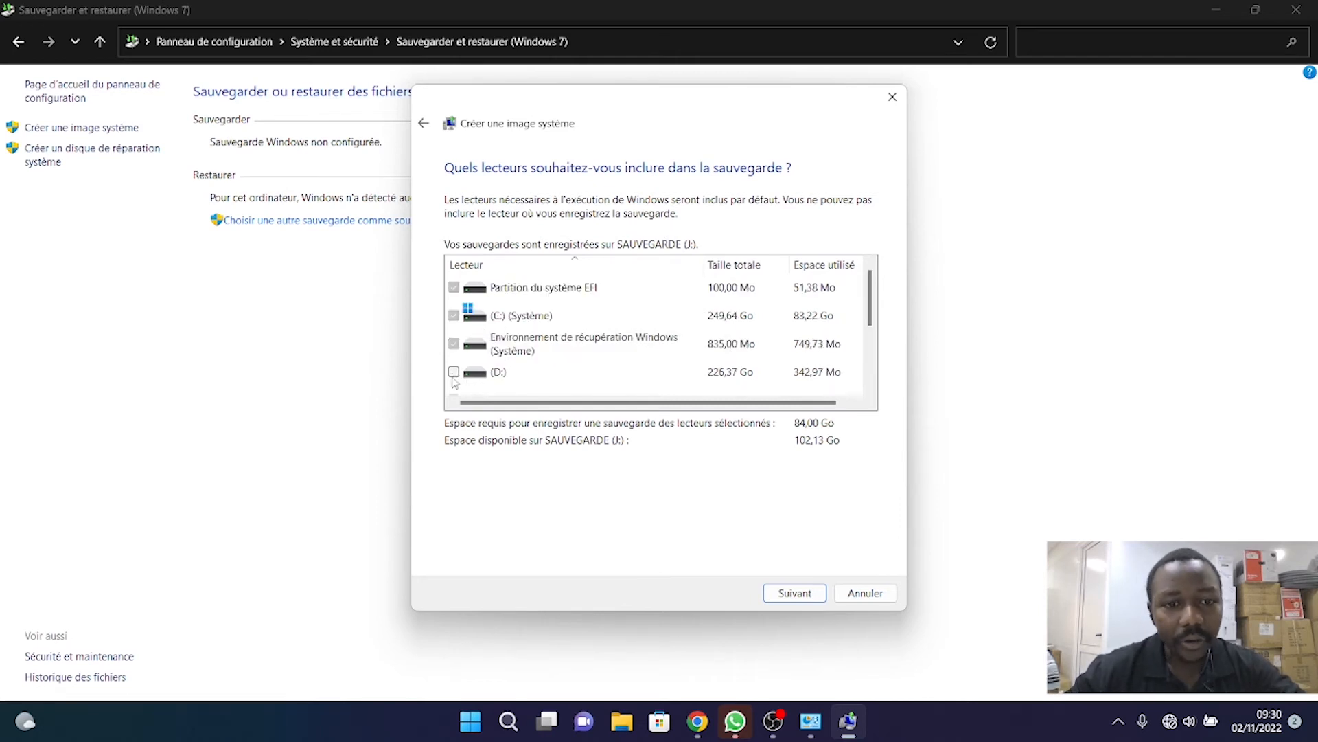
scroll(473, 388, "down", 2)
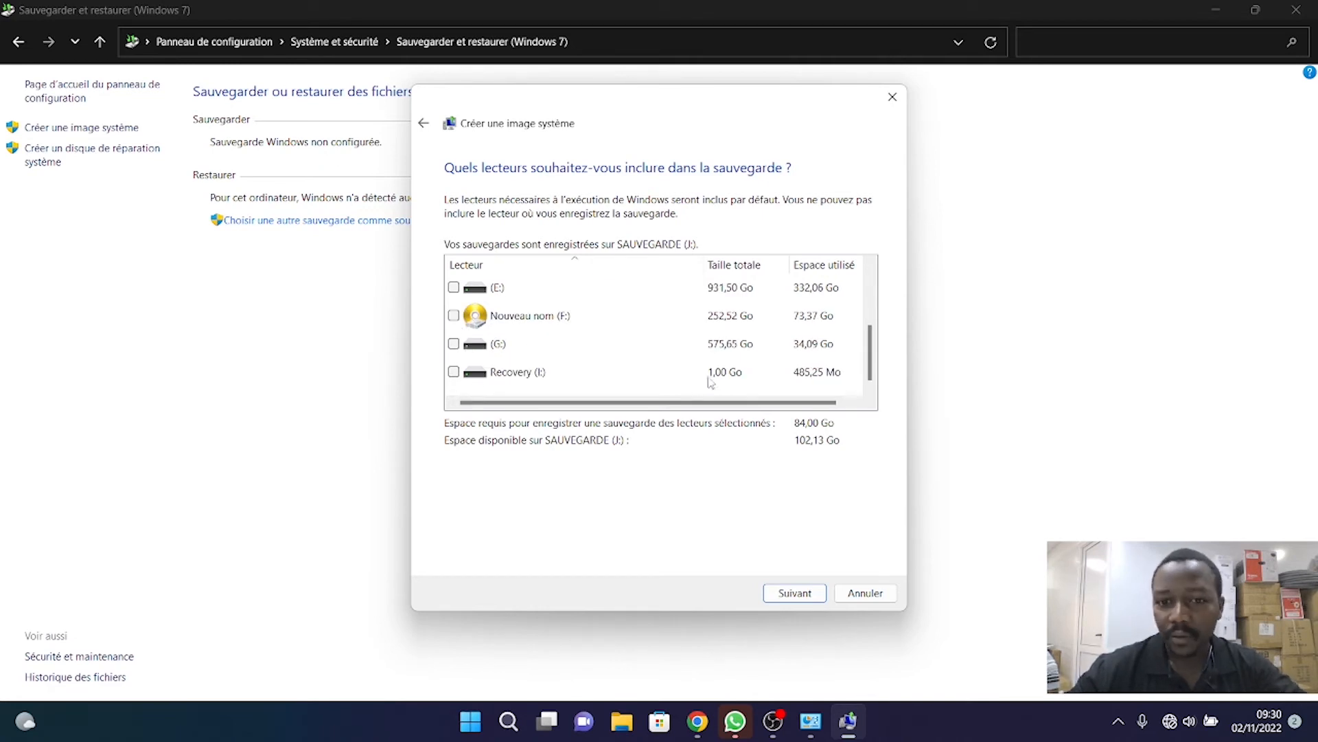
scroll(851, 352, "up", 2)
left_click(791, 591)
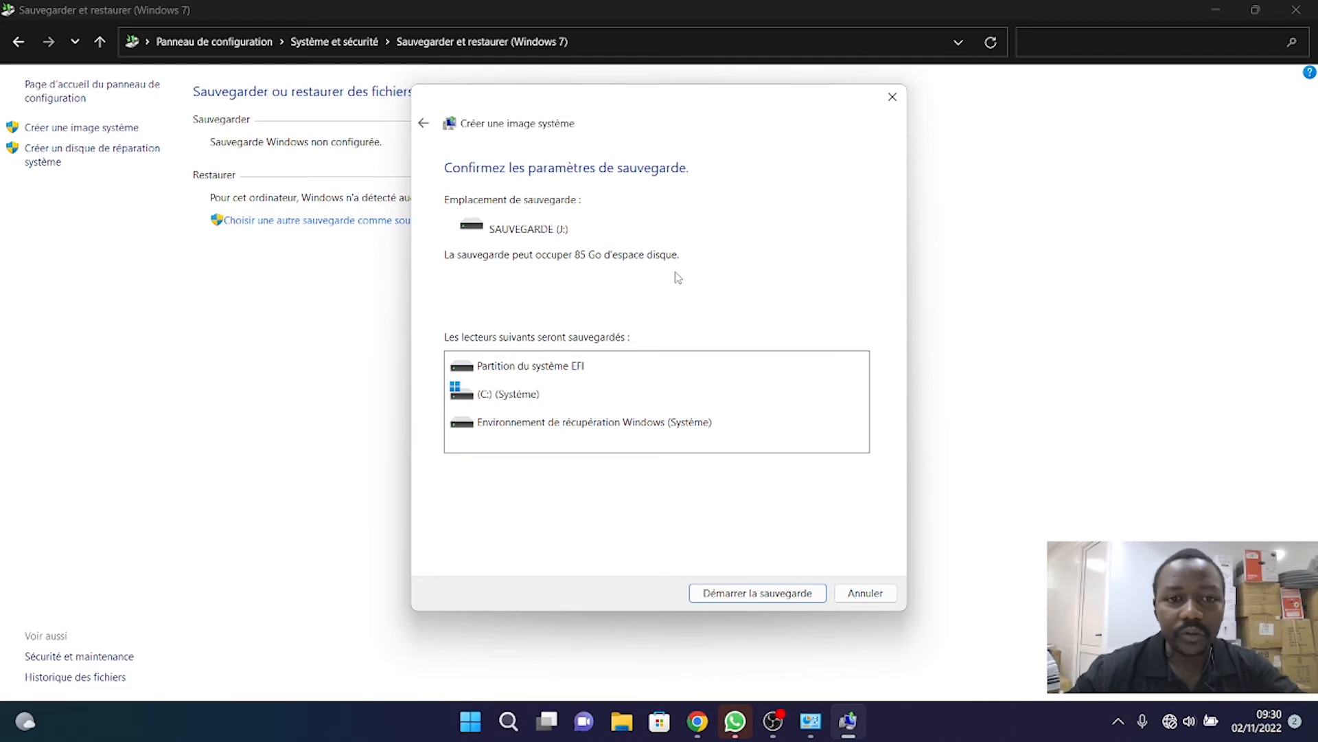
left_click(736, 594)
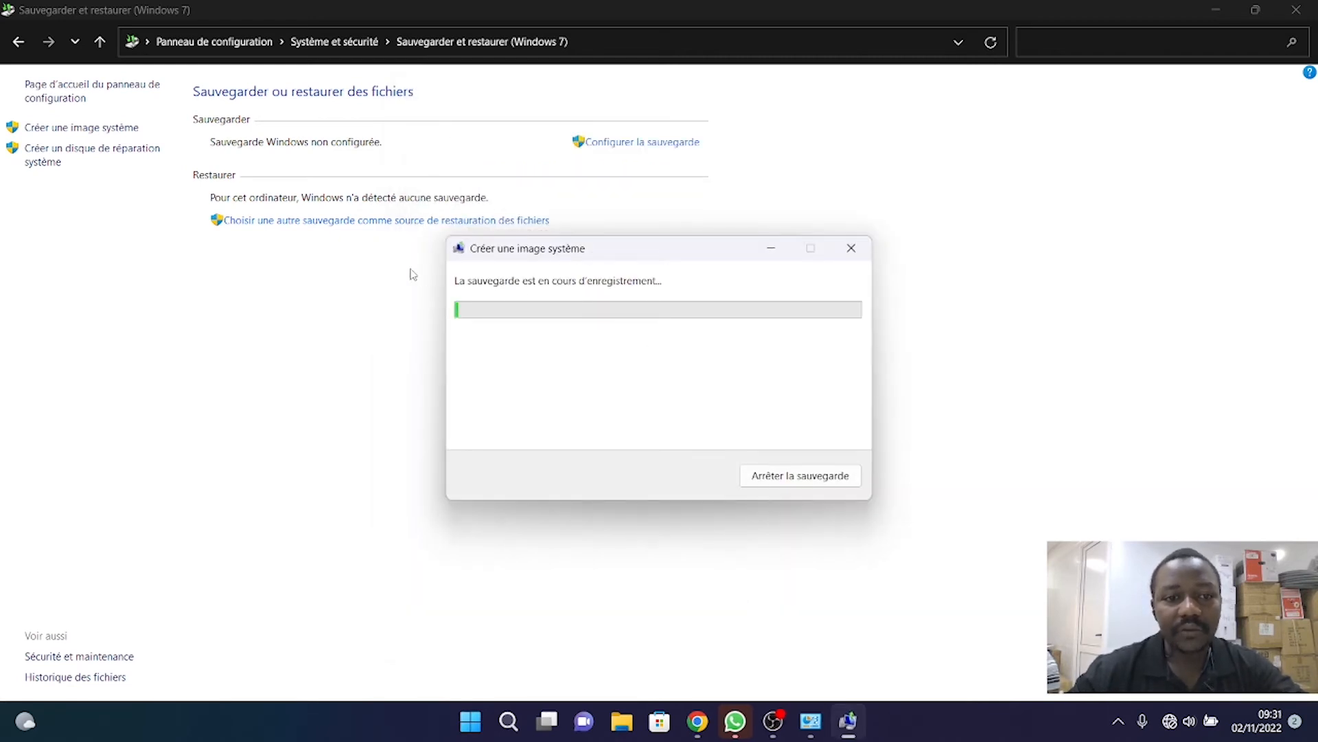